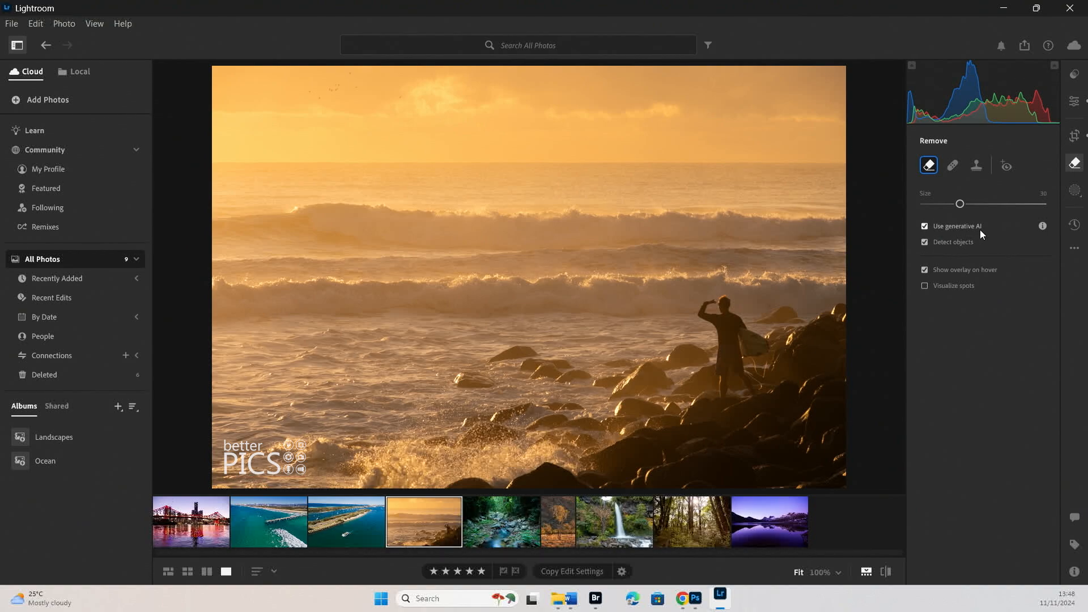
# Try to remove the surfer on the rocks with object detection and generative AI turned off, and undo the removal.
pyautogui.click(925, 242)
pyautogui.click(925, 226)
pyautogui.moveTo(760, 311)
pyautogui.mouseDown()
pyautogui.moveTo(711, 307)
pyautogui.moveTo(705, 329)
pyautogui.moveTo(762, 333)
pyautogui.moveTo(768, 384)
pyautogui.moveTo(726, 398)
pyautogui.moveTo(687, 392)
pyautogui.moveTo(748, 354)
pyautogui.mouseUp()
pyautogui.moveTo(686, 369)
pyautogui.mouseDown()
pyautogui.moveTo(759, 423)
pyautogui.moveTo(770, 340)
pyautogui.moveTo(789, 311)
pyautogui.mouseUp()
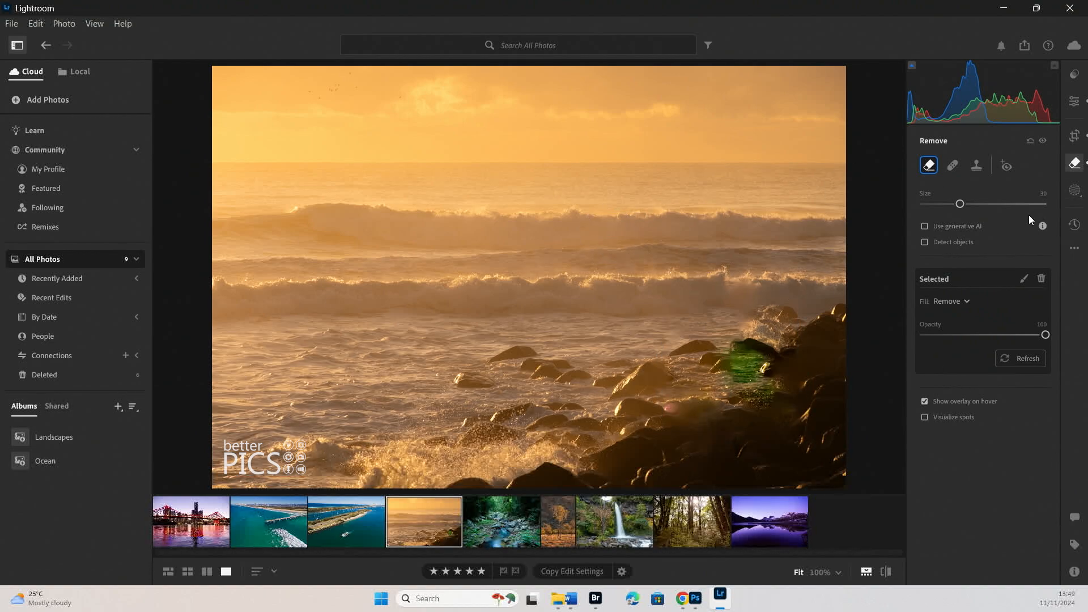
pyautogui.hotkey('ctrl', 'z')
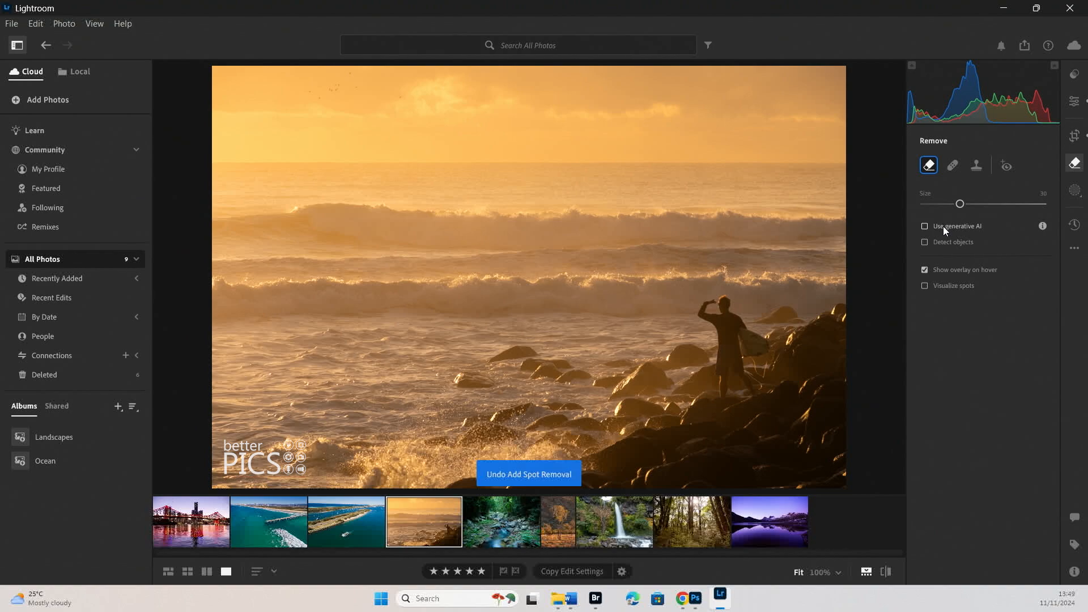
# Turn generative AI back on for the Remove tool, mark the surfer and the area around him, and remove him.
pyautogui.click(943, 226)
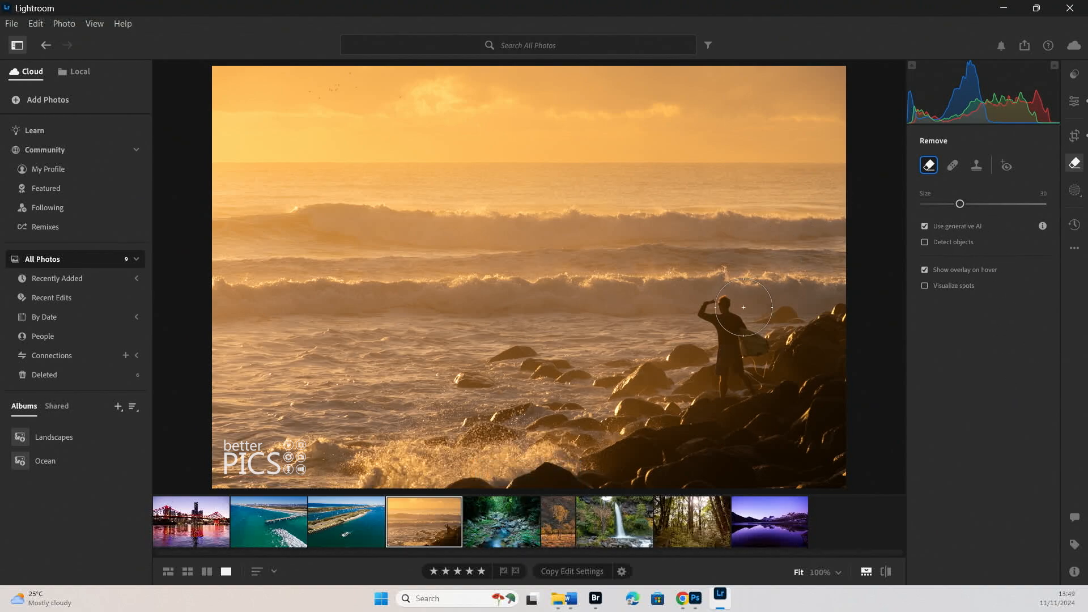
pyautogui.moveTo(744, 307)
pyautogui.mouseDown()
pyautogui.moveTo(692, 323)
pyautogui.moveTo(721, 409)
pyautogui.moveTo(760, 414)
pyautogui.moveTo(793, 382)
pyautogui.moveTo(755, 305)
pyautogui.moveTo(711, 300)
pyautogui.moveTo(699, 319)
pyautogui.moveTo(763, 378)
pyautogui.mouseUp()
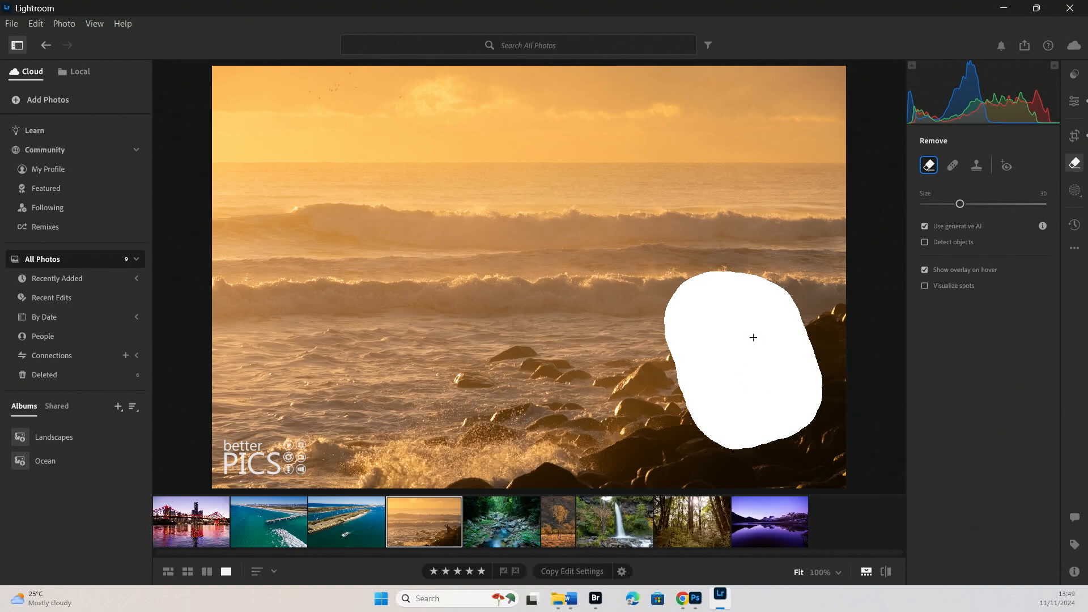
pyautogui.moveTo(753, 337); pyautogui.dragTo(789, 371)
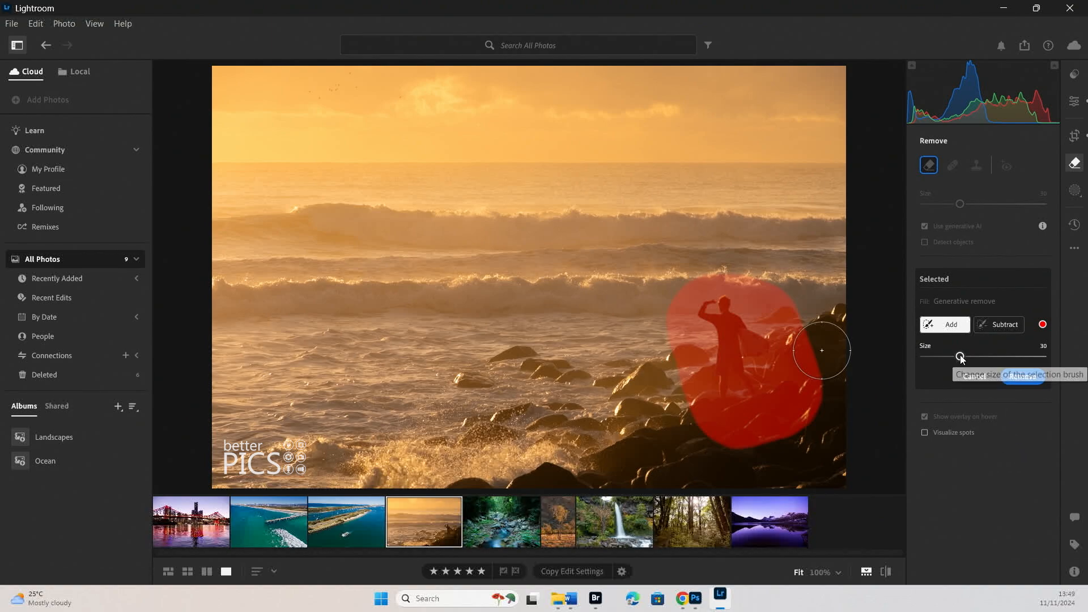
pyautogui.moveTo(959, 356)
pyautogui.mouseDown()
pyautogui.moveTo(972, 356)
pyautogui.moveTo(960, 356)
pyautogui.mouseUp()
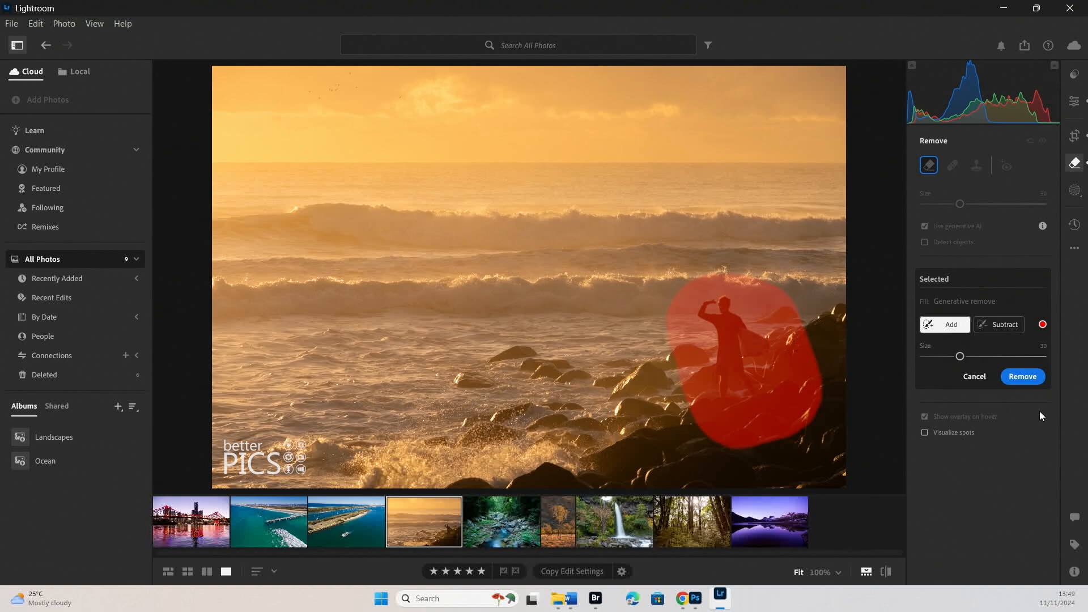
pyautogui.click(1033, 379)
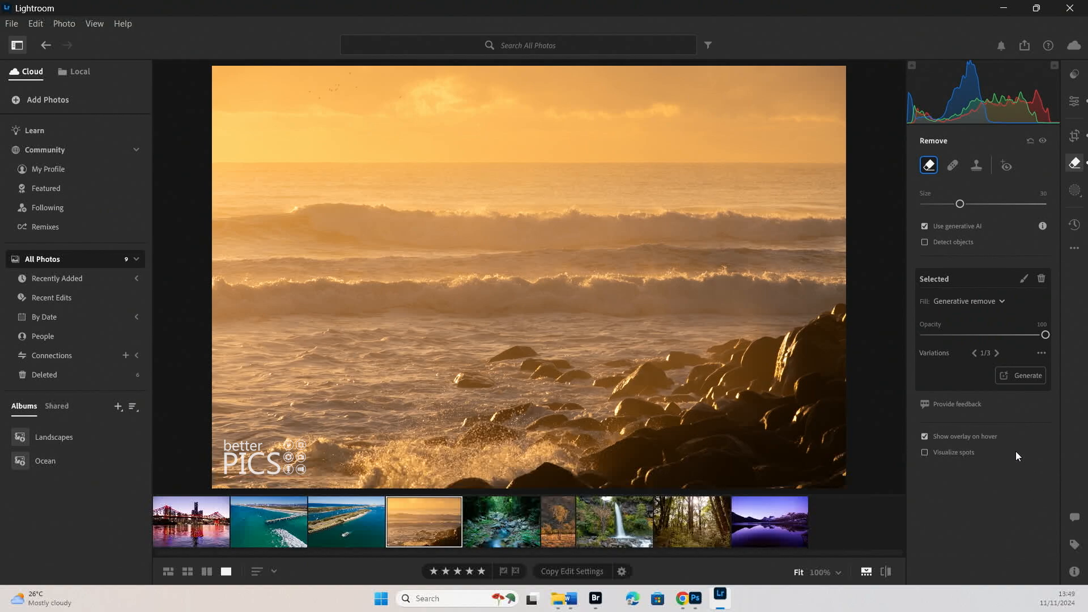
# Compare the three generated variations of the surfer removal and return to the first one.
pyautogui.click(996, 353)
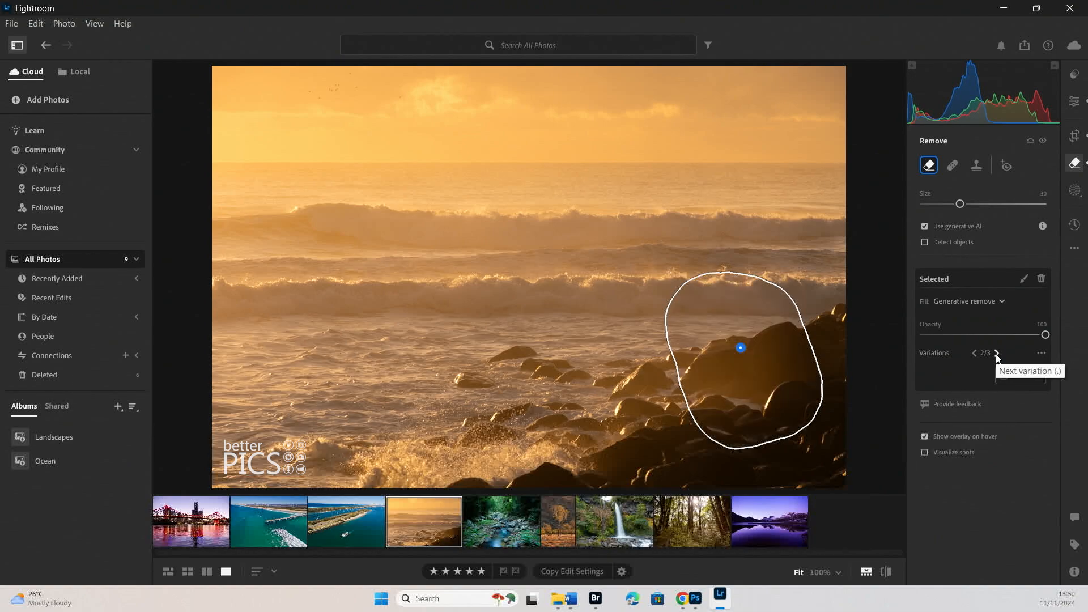
pyautogui.click(996, 353)
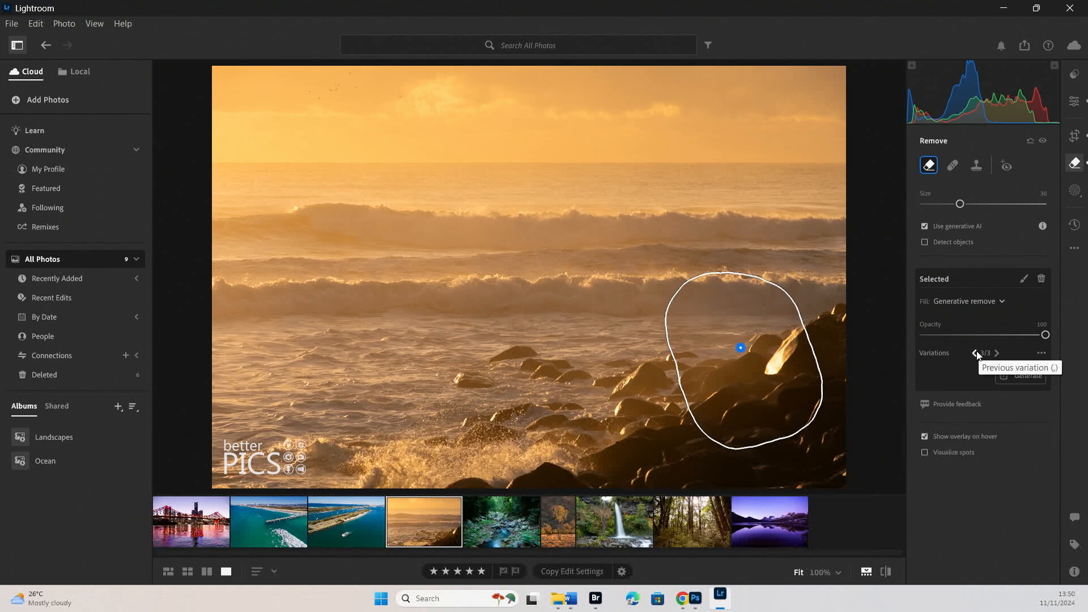
pyautogui.click(974, 353)
pyautogui.click(974, 353)
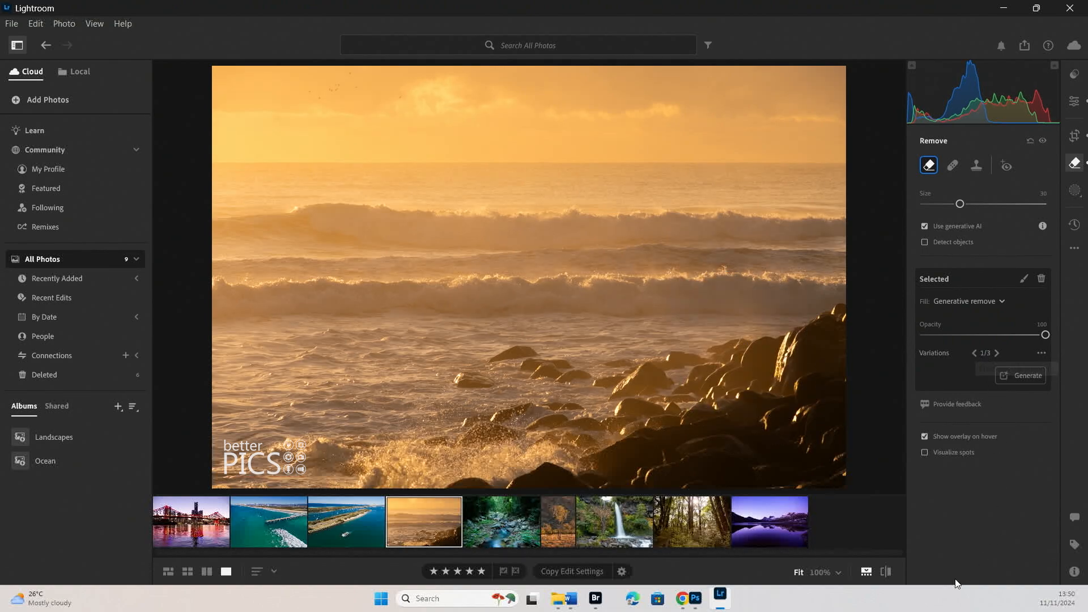
# Inspect the generated rocks where the surfer stood at 100%, comparing their detail with the surrounding rocks and water.
pyautogui.click(1073, 100)
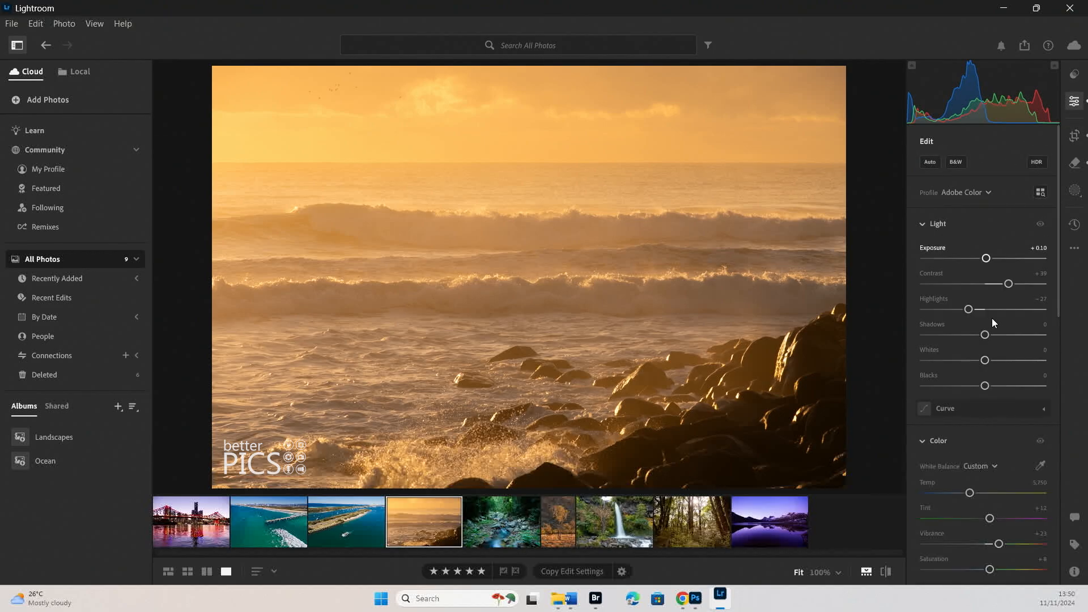
pyautogui.click(731, 372)
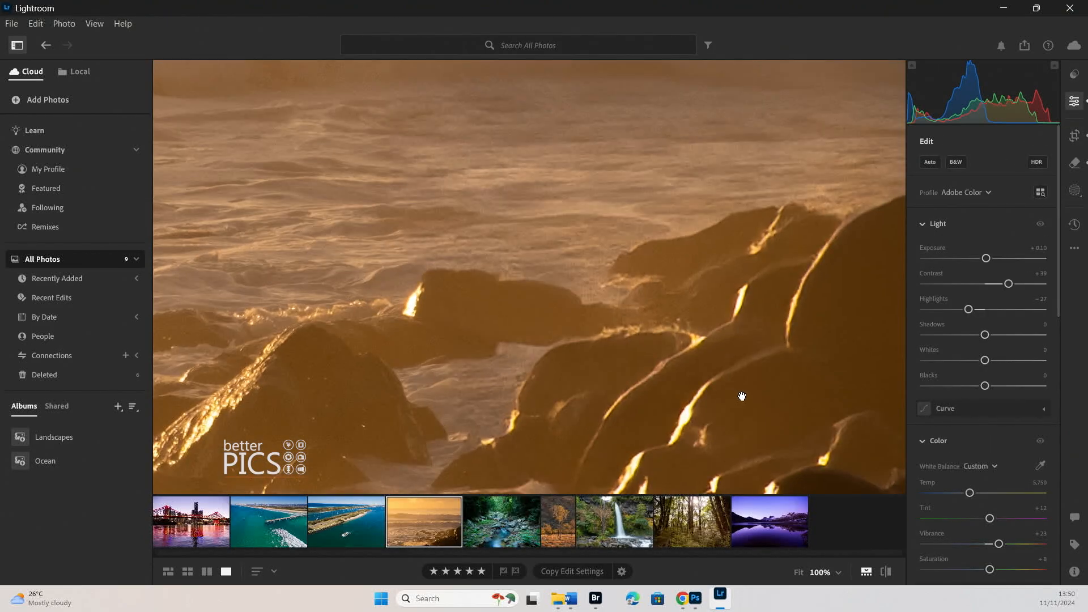
pyautogui.click(741, 391)
pyautogui.click(708, 350)
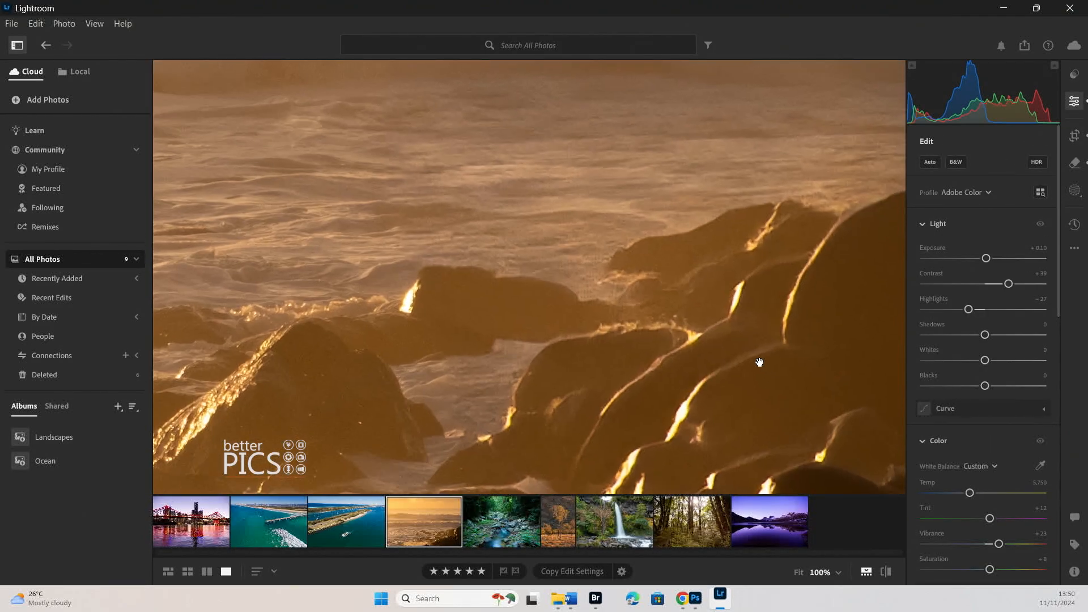
pyautogui.moveTo(757, 362); pyautogui.dragTo(498, 255)
pyautogui.moveTo(642, 346); pyautogui.dragTo(555, 485)
pyautogui.moveTo(607, 423); pyautogui.dragTo(748, 281)
pyautogui.moveTo(588, 361); pyautogui.dragTo(762, 226)
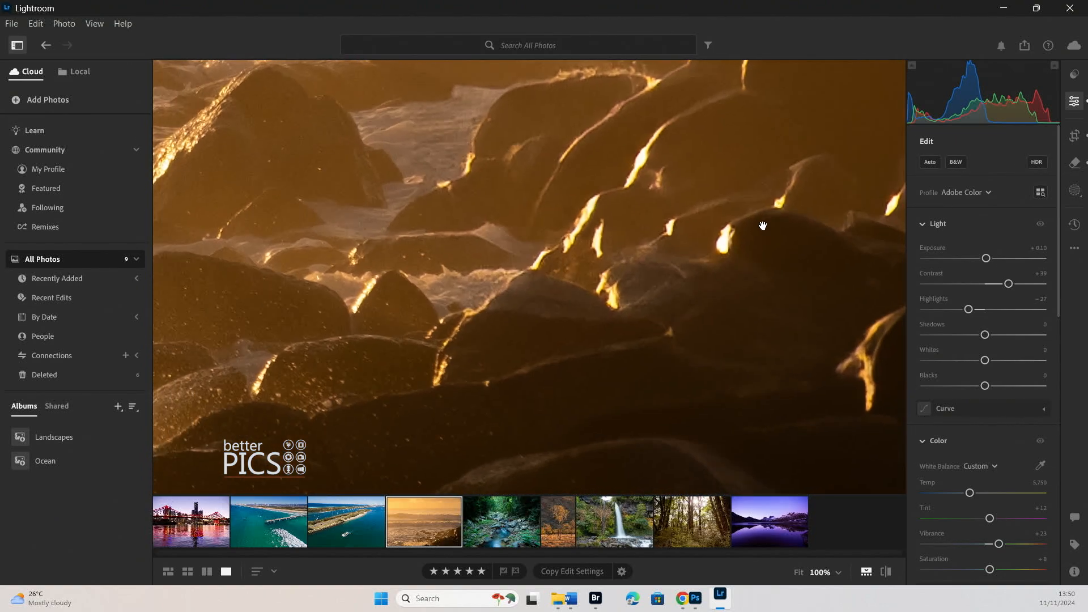
pyautogui.moveTo(692, 254); pyautogui.dragTo(716, 334)
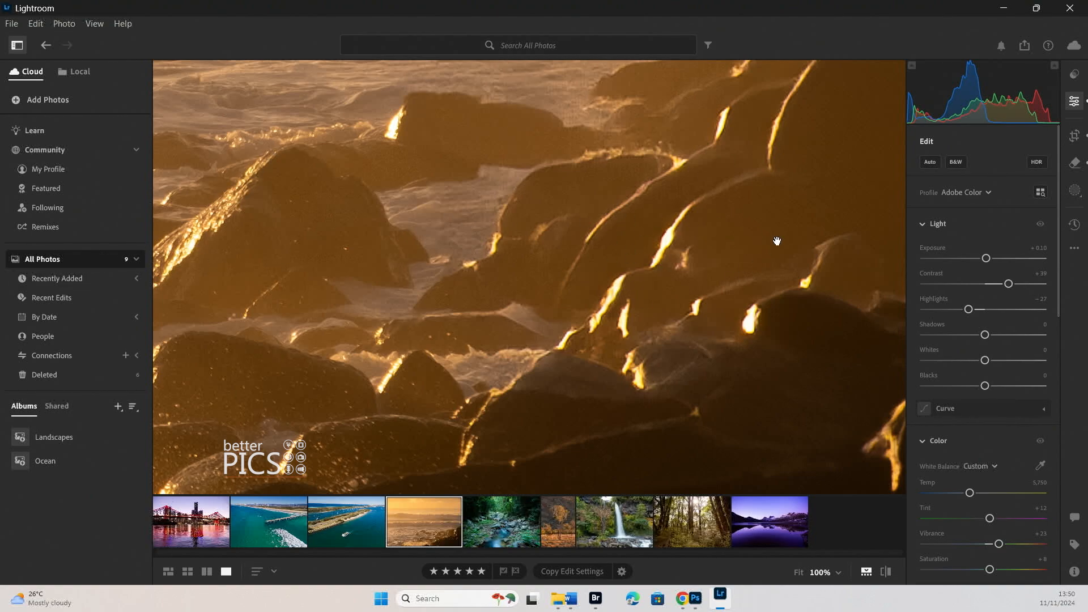
pyautogui.click(744, 273)
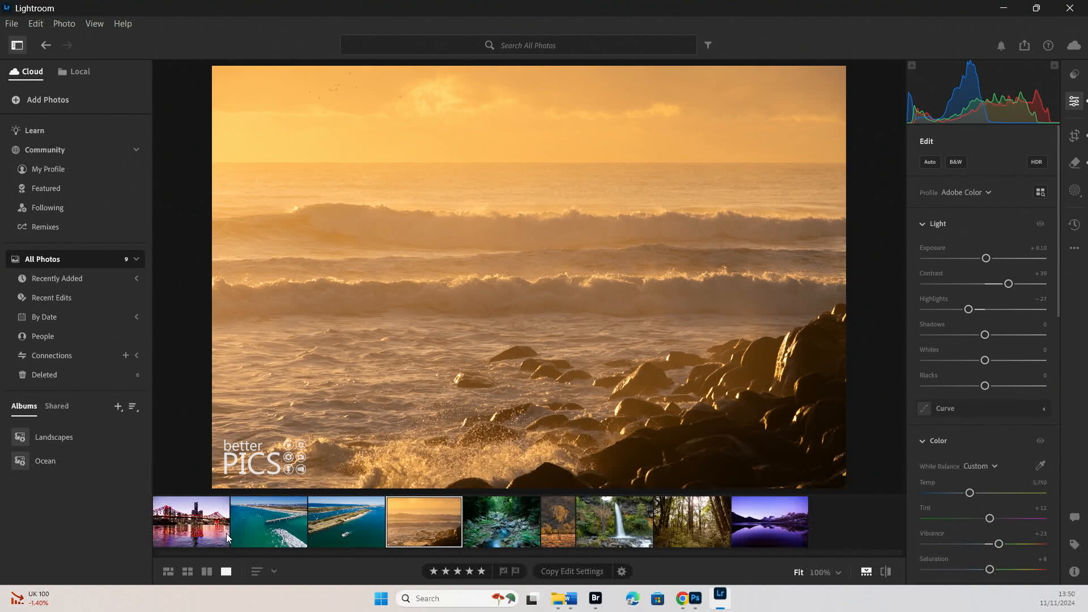
# Open the aerial pier photo, try to remove the pier with the Remove tool without generative AI, and undo it.
pyautogui.click(270, 520)
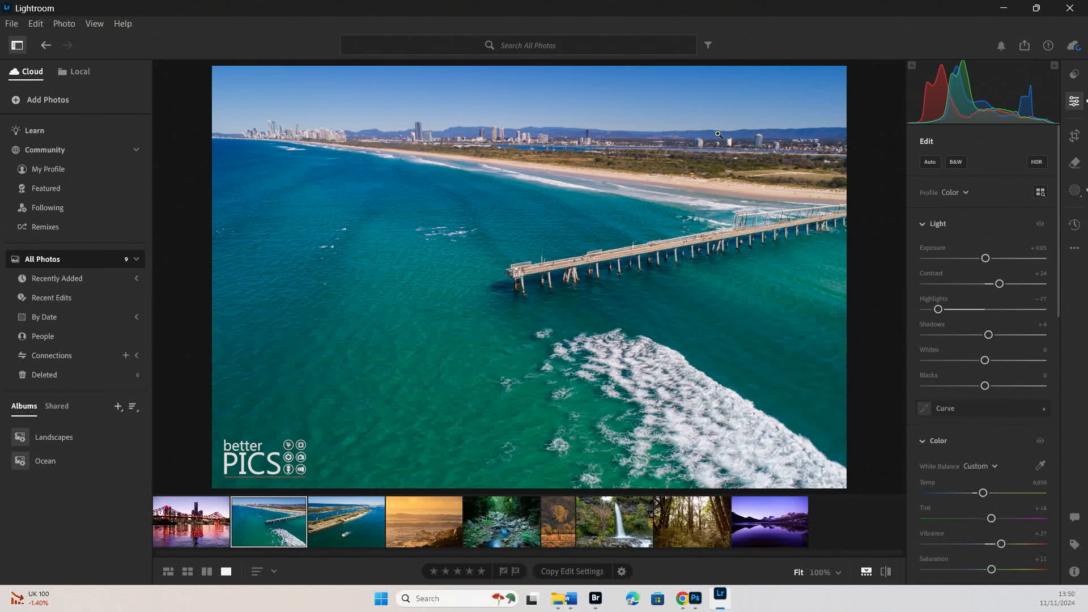
pyautogui.click(1075, 164)
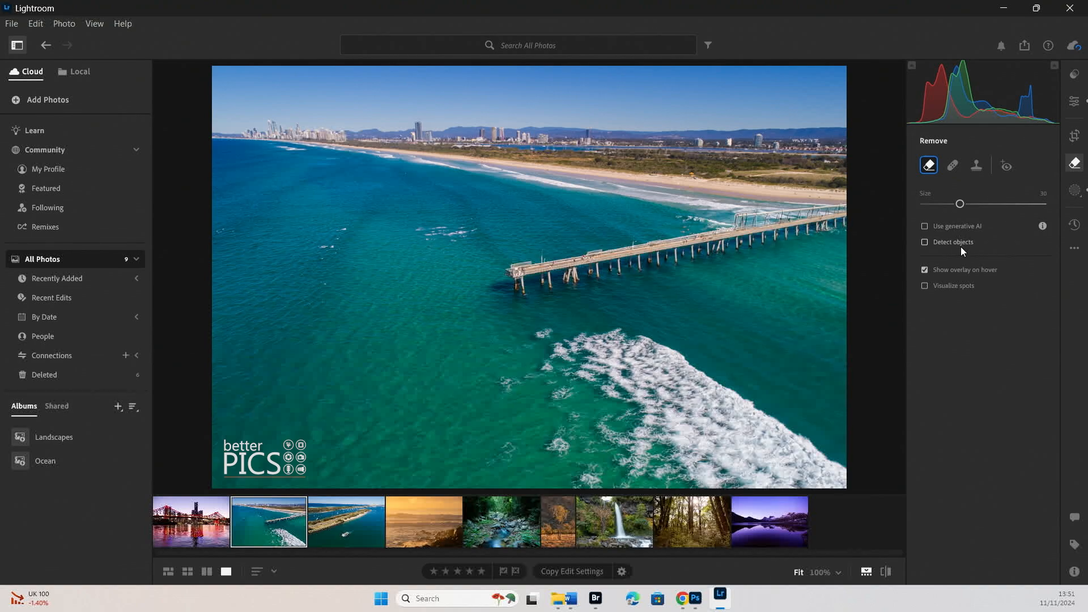
pyautogui.moveTo(472, 262)
pyautogui.mouseDown()
pyautogui.moveTo(821, 204)
pyautogui.moveTo(793, 233)
pyautogui.moveTo(506, 299)
pyautogui.moveTo(515, 286)
pyautogui.moveTo(711, 255)
pyautogui.moveTo(841, 213)
pyautogui.moveTo(864, 230)
pyautogui.mouseUp()
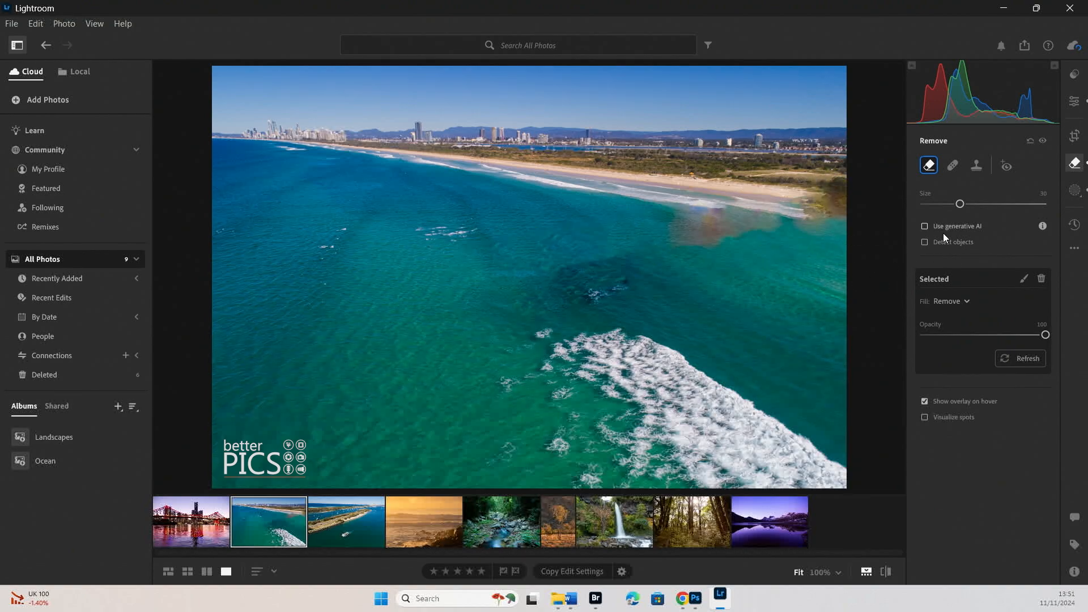
pyautogui.hotkey('ctrl', 'z')
# Remove the whole pier using generative AI and choose the third generated variation.
pyautogui.moveTo(906, 235)
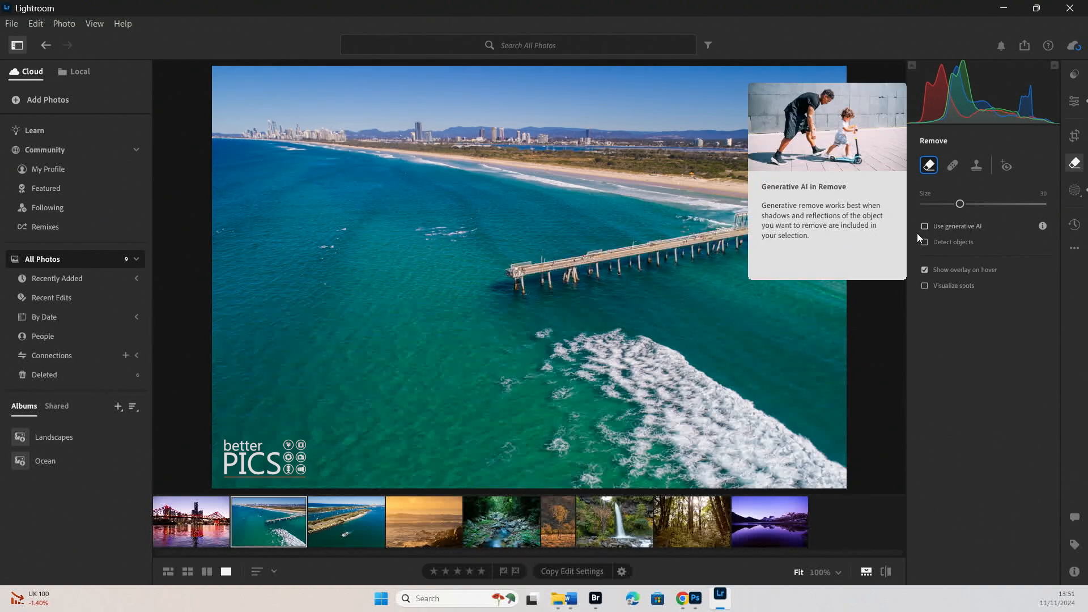
pyautogui.click(924, 226)
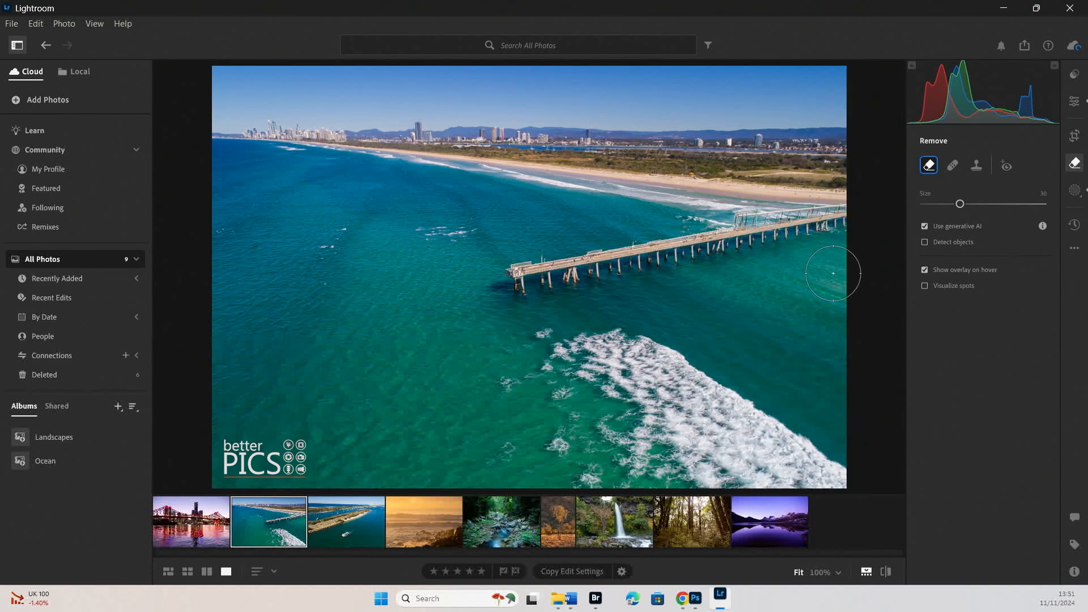
pyautogui.moveTo(848, 205)
pyautogui.mouseDown()
pyautogui.moveTo(557, 254)
pyautogui.moveTo(510, 273)
pyautogui.moveTo(505, 290)
pyautogui.moveTo(546, 294)
pyautogui.moveTo(829, 228)
pyautogui.mouseUp()
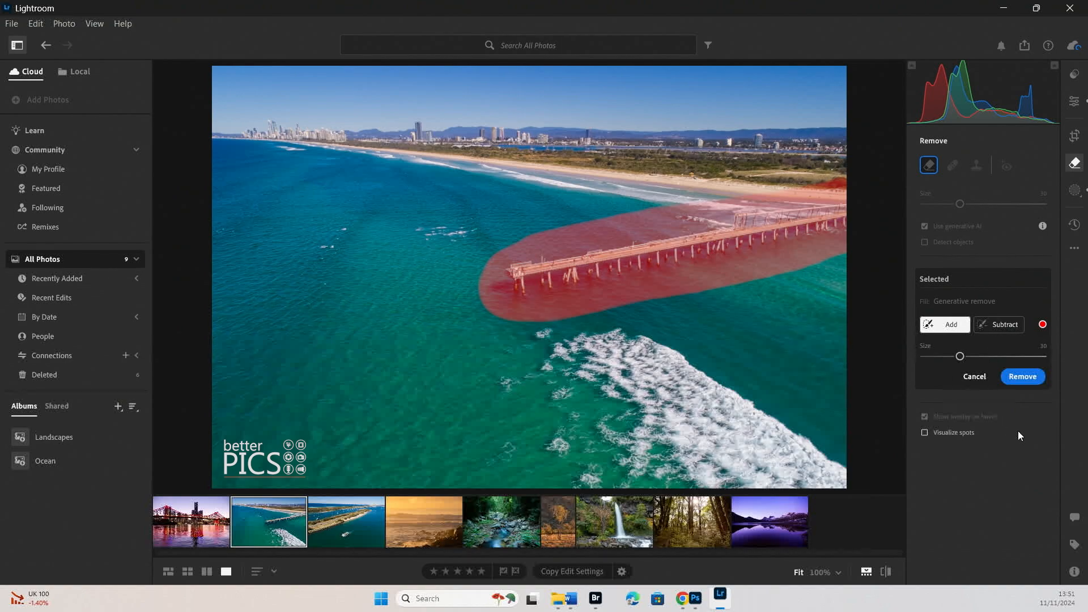
pyautogui.click(1023, 377)
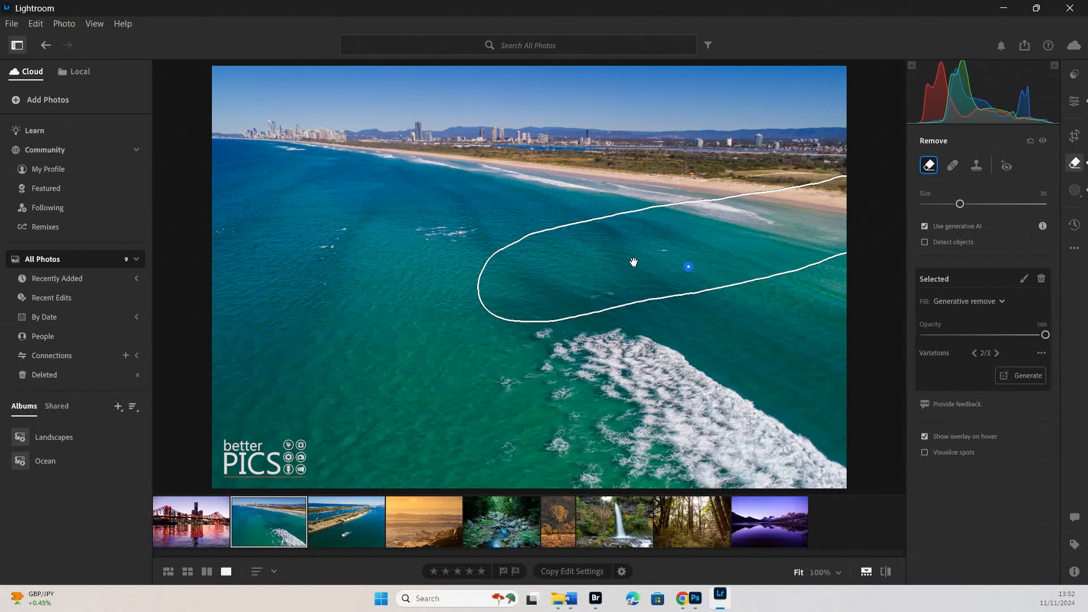
pyautogui.click(997, 353)
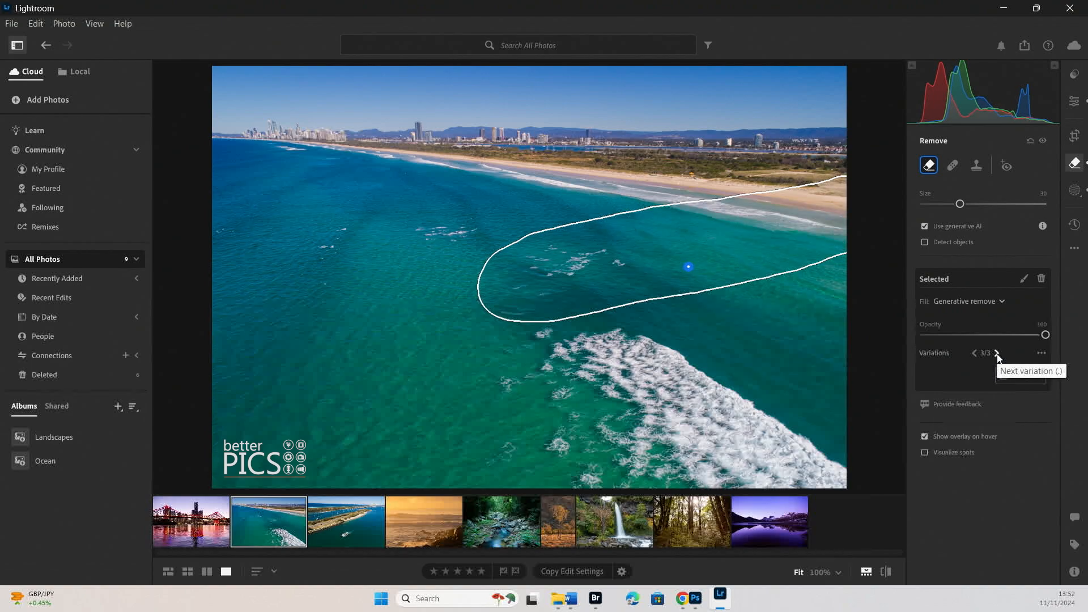
# Leave the Remove tool and examine the generated water and foam at 100%, comparing them with the original waves nearby.
pyautogui.press('e')
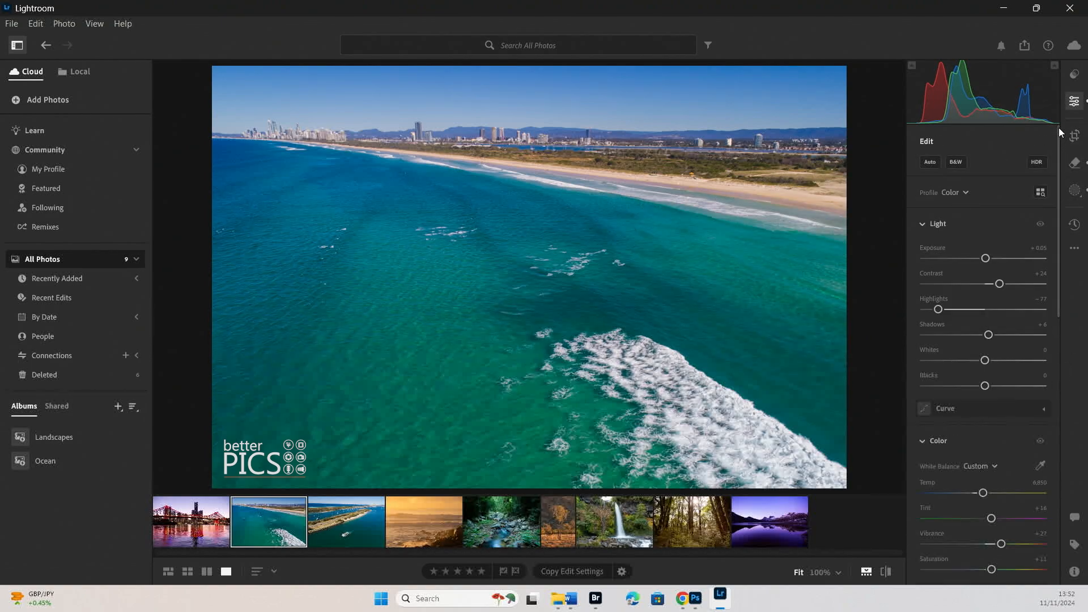
pyautogui.click(562, 271)
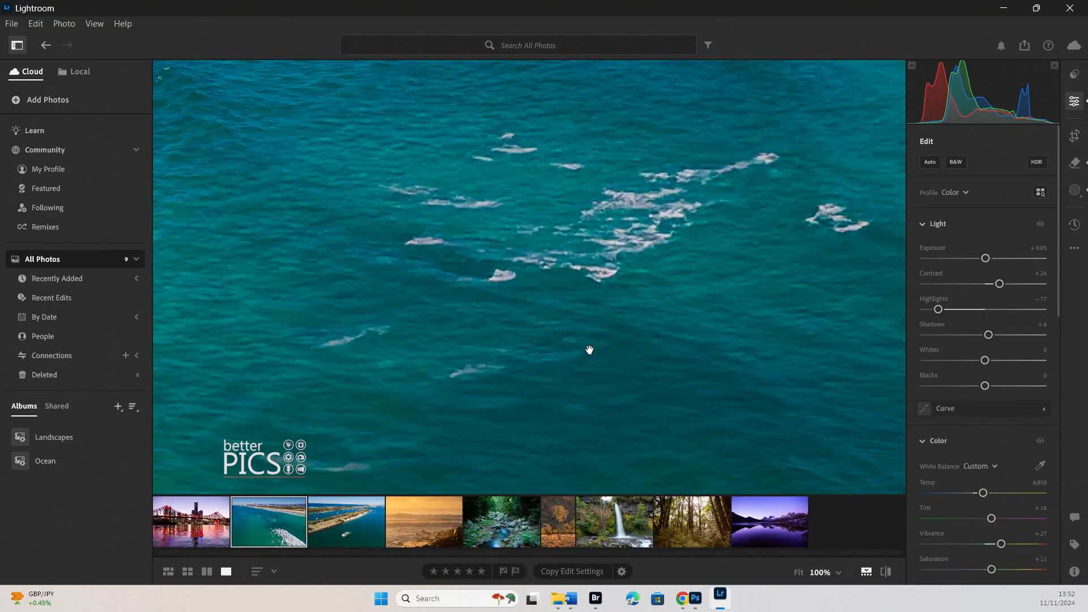
pyautogui.click(496, 372)
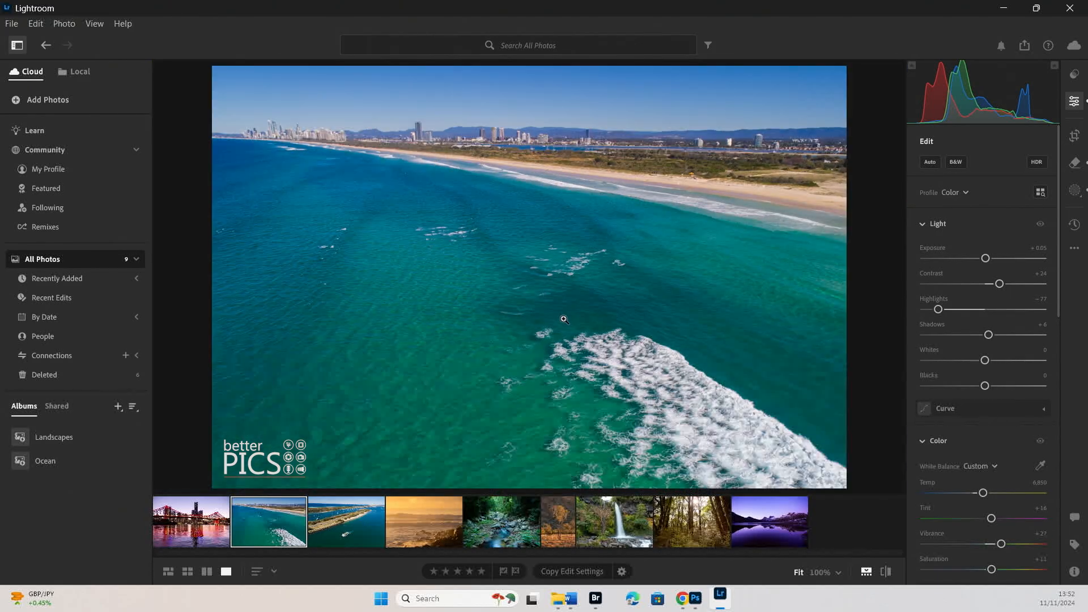
pyautogui.click(543, 328)
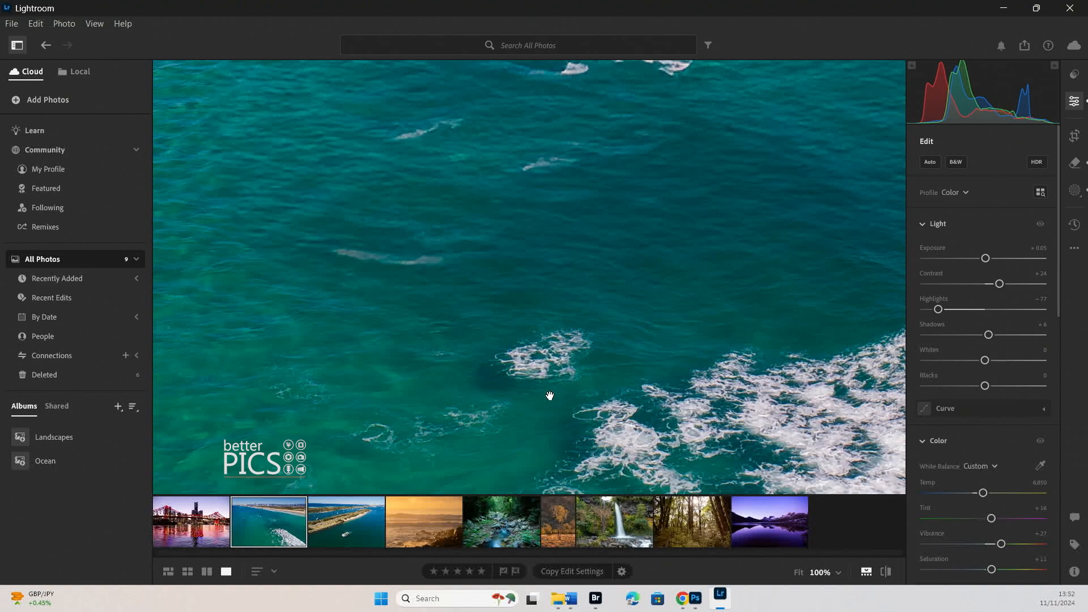
pyautogui.moveTo(639, 138); pyautogui.dragTo(607, 209)
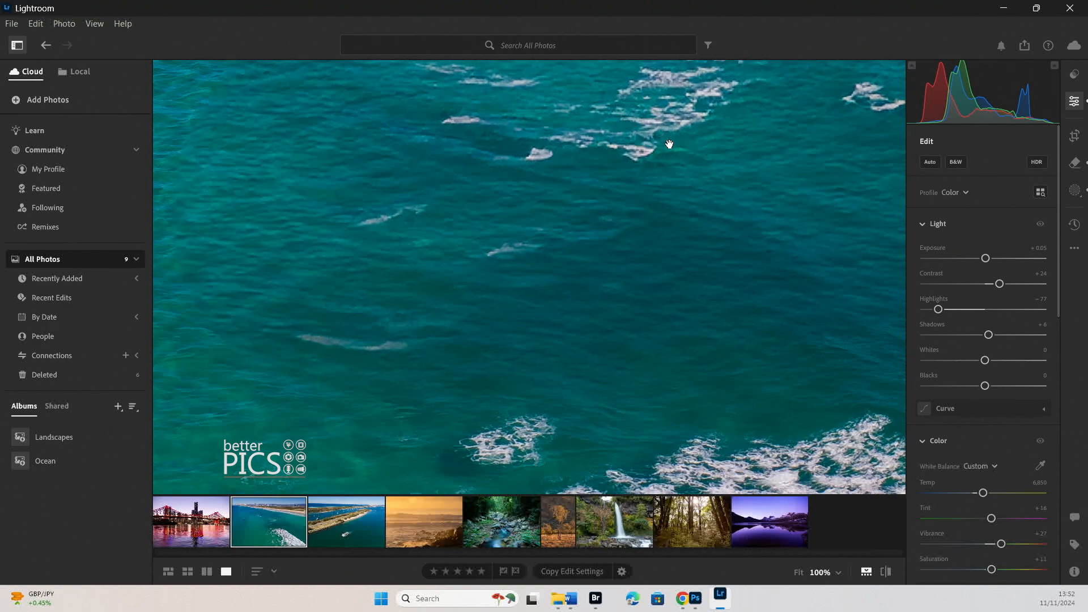
pyautogui.click(658, 187)
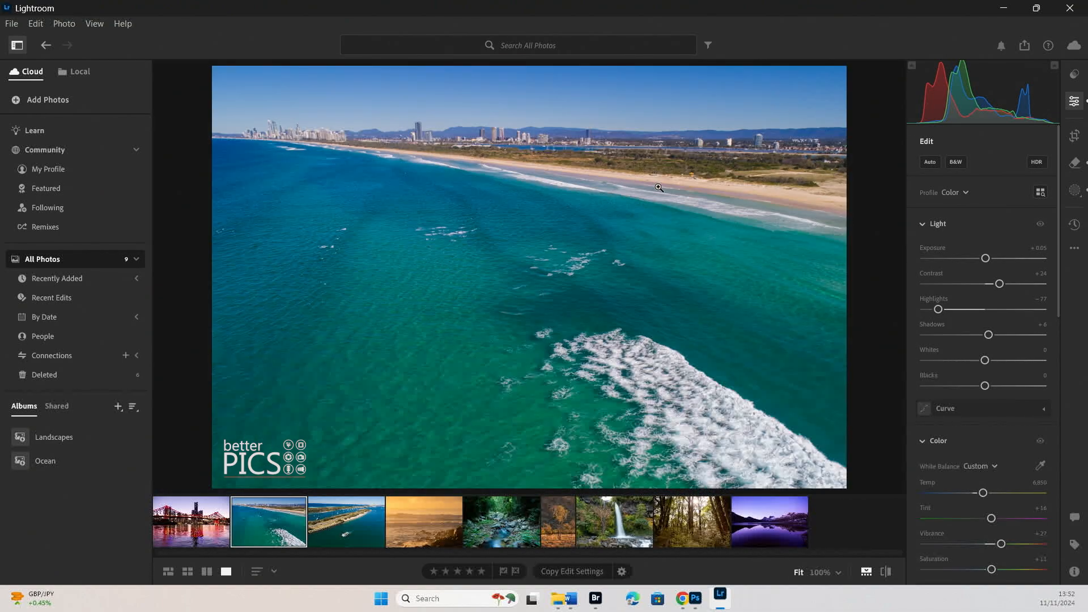
pyautogui.click(575, 272)
pyautogui.moveTo(576, 359); pyautogui.dragTo(586, 210)
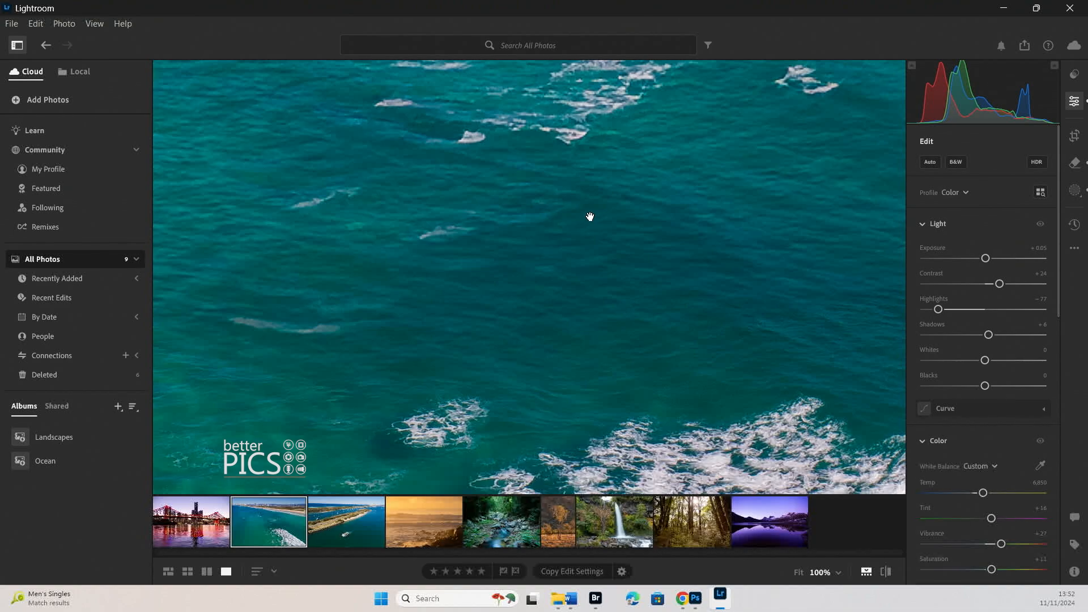
pyautogui.moveTo(610, 102); pyautogui.dragTo(576, 292)
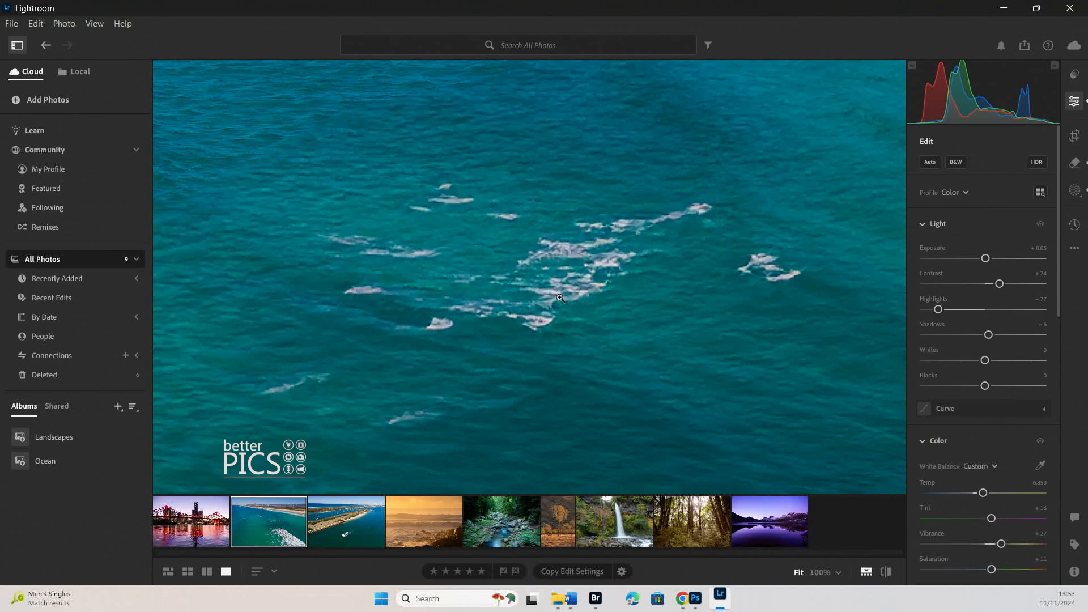
pyautogui.click(566, 316)
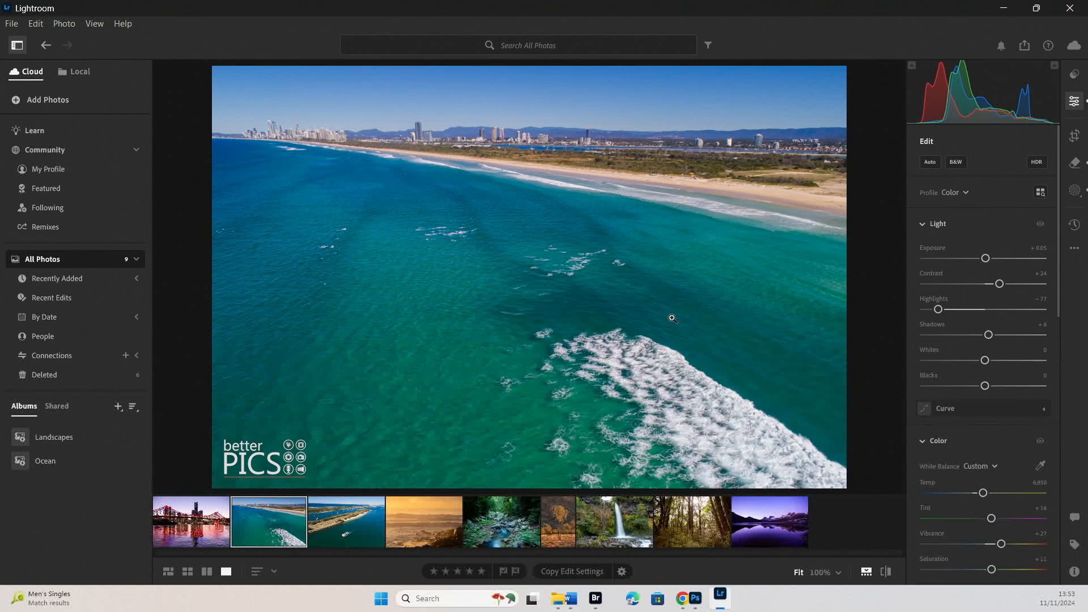
# Undo the variation change and the generative pier removal.
pyautogui.hotkey('ctrl', 'z')
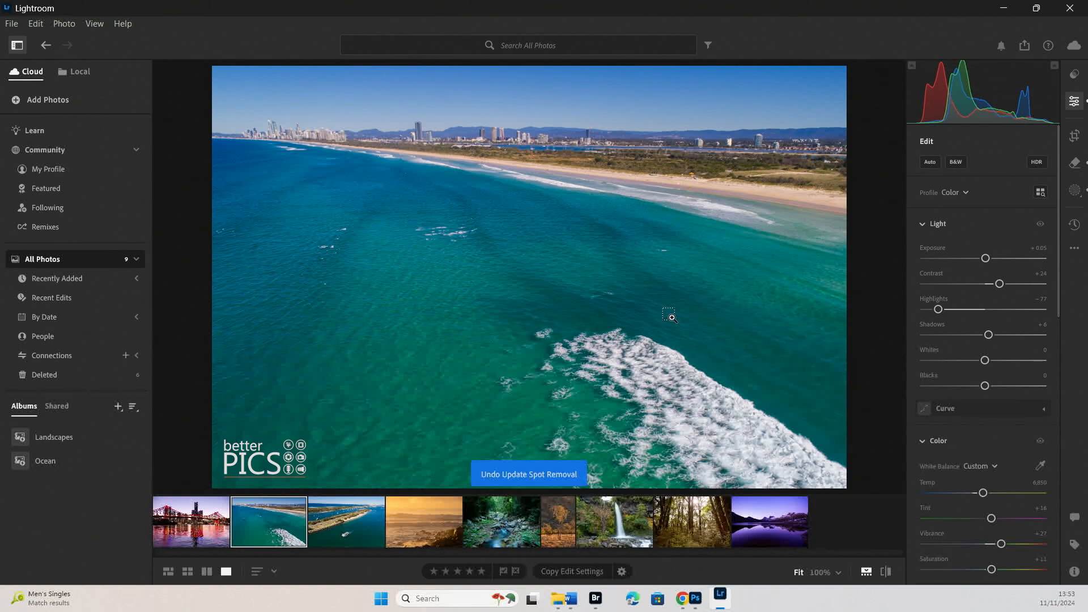
pyautogui.hotkey('ctrl', 'z')
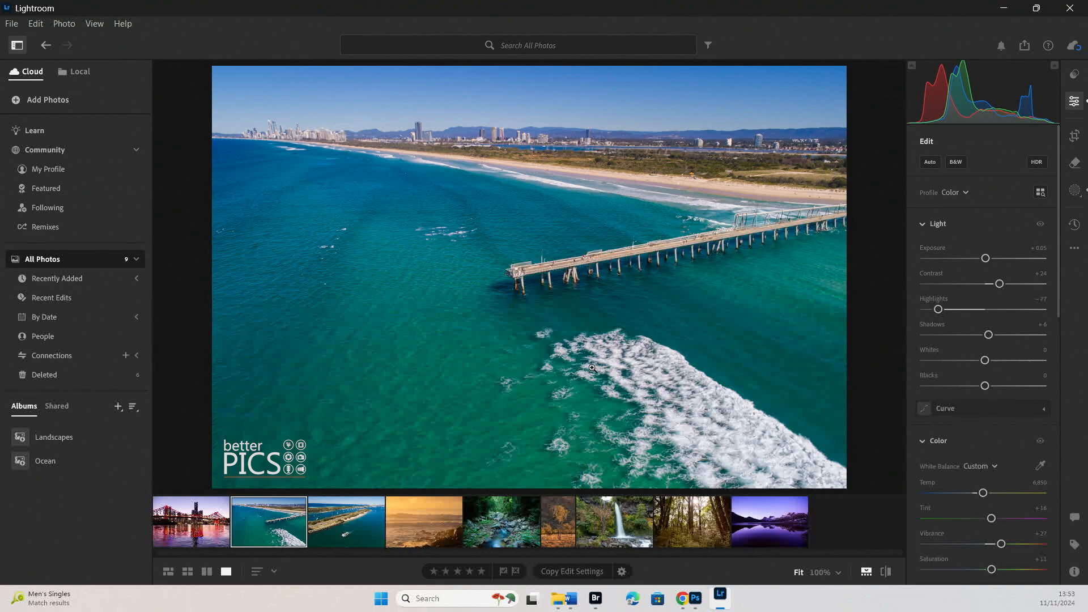
# Open the aerial spit photo and remove the large white boat and its wake using the Remove tool with generative AI turned off.
pyautogui.click(355, 536)
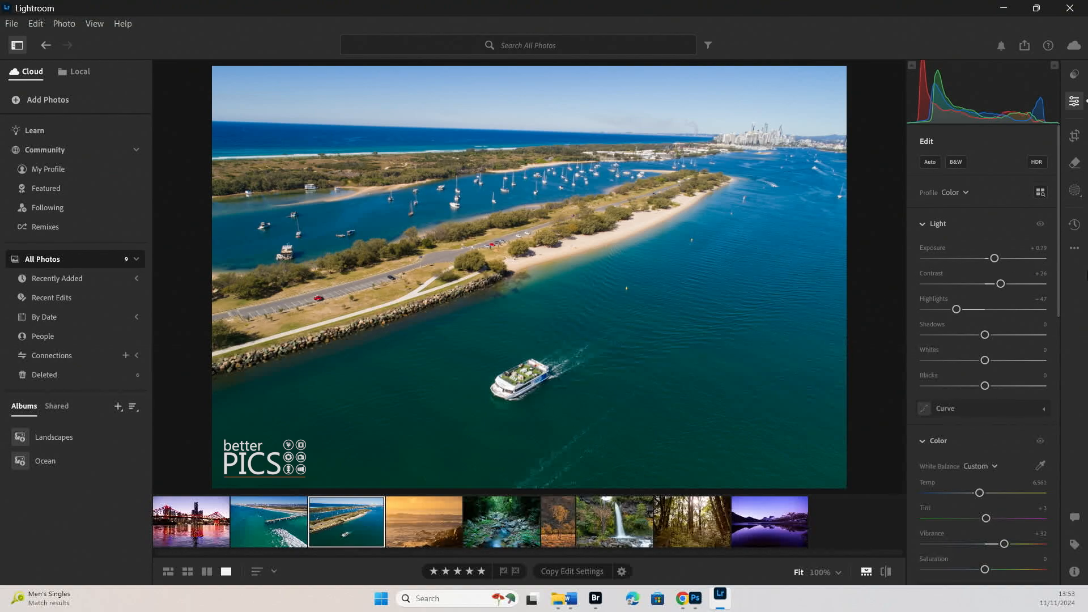
pyautogui.click(1075, 164)
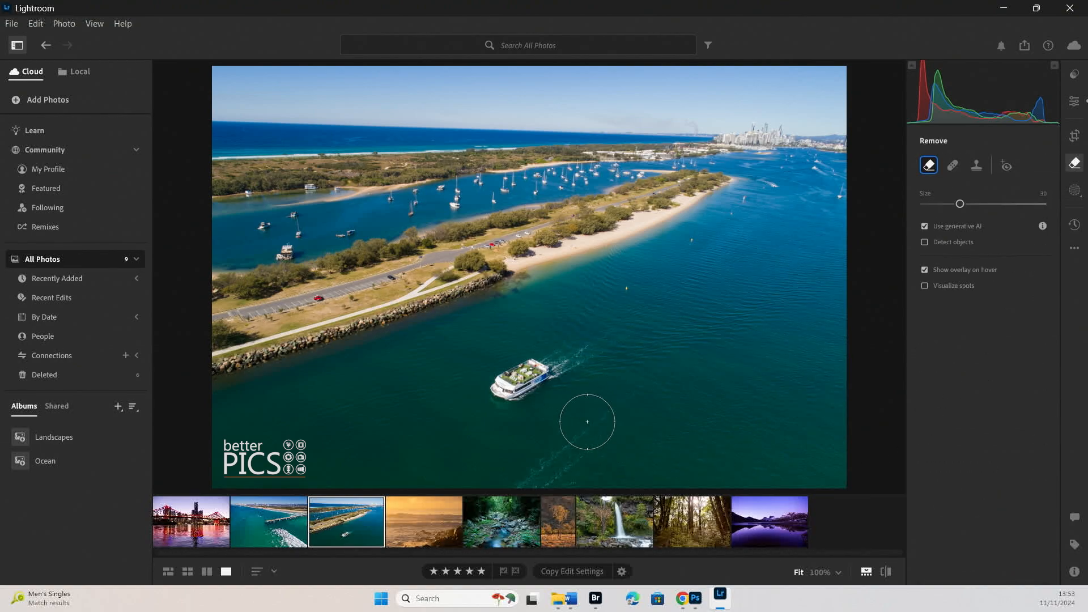
pyautogui.click(967, 225)
pyautogui.moveTo(481, 389)
pyautogui.mouseDown()
pyautogui.moveTo(582, 312)
pyautogui.moveTo(631, 336)
pyautogui.moveTo(634, 349)
pyautogui.moveTo(610, 364)
pyautogui.moveTo(507, 399)
pyautogui.moveTo(546, 372)
pyautogui.mouseUp()
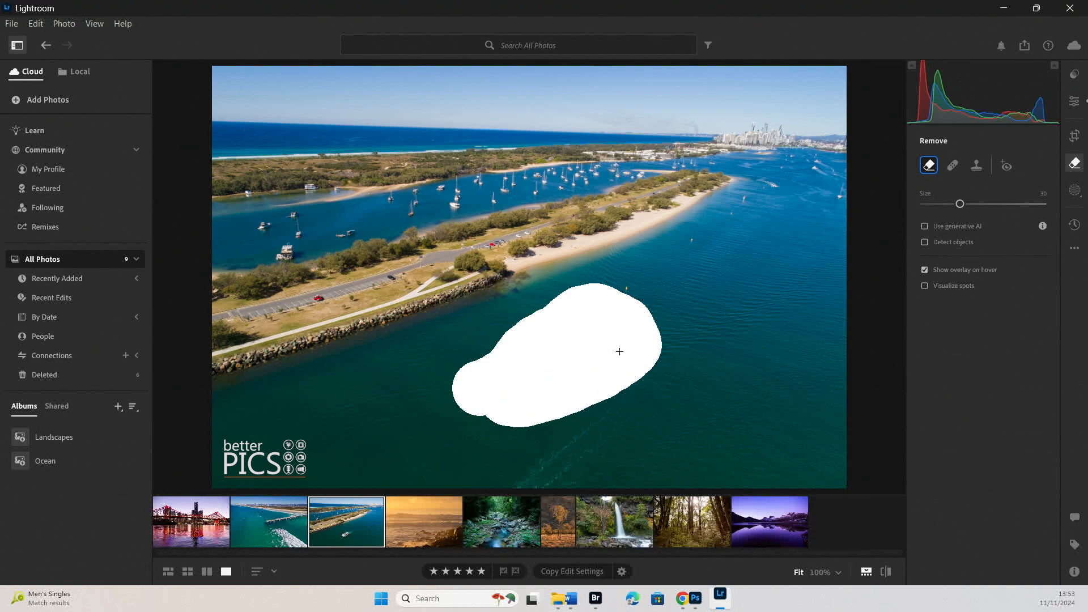
pyautogui.moveTo(619, 351)
pyautogui.mouseDown()
pyautogui.moveTo(646, 367)
pyautogui.moveTo(522, 383)
pyautogui.mouseUp()
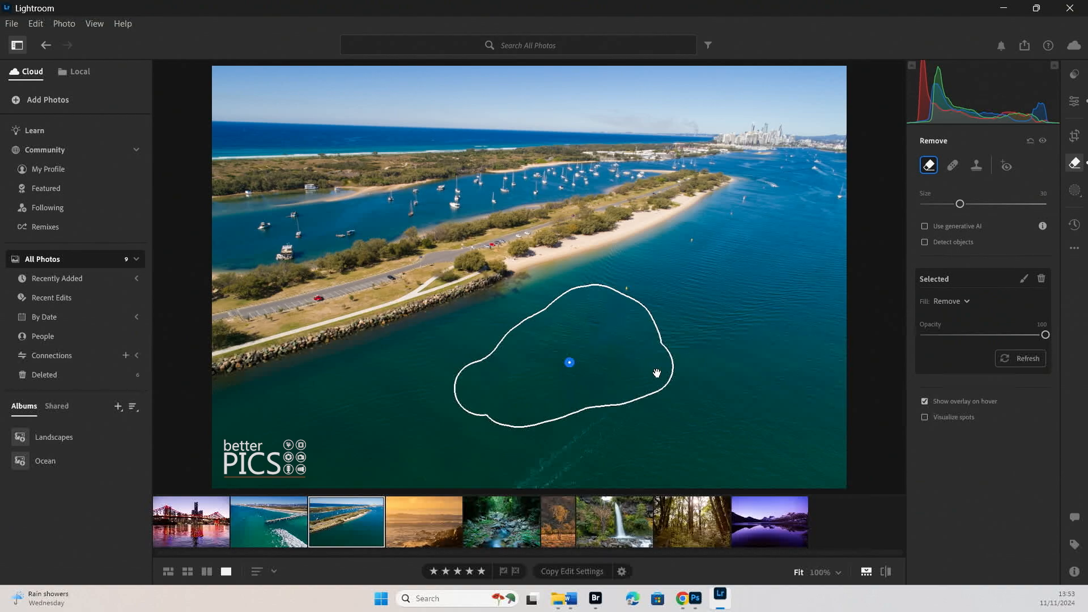
# Leave the Remove tool, examine the filled water at 100%, and undo the non-generative boat removal.
pyautogui.press('e')
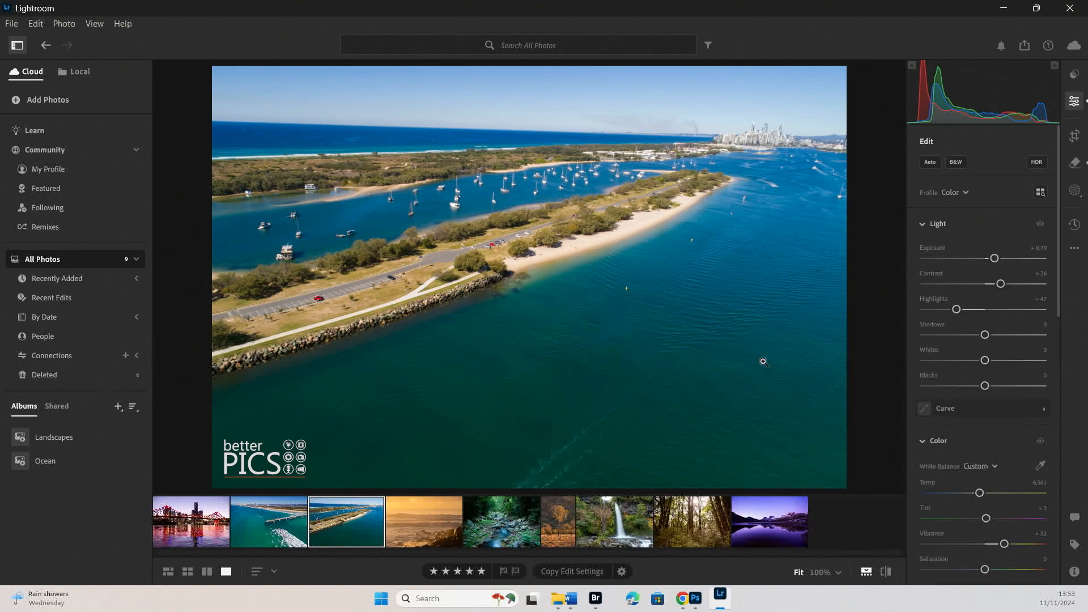
pyautogui.click(608, 322)
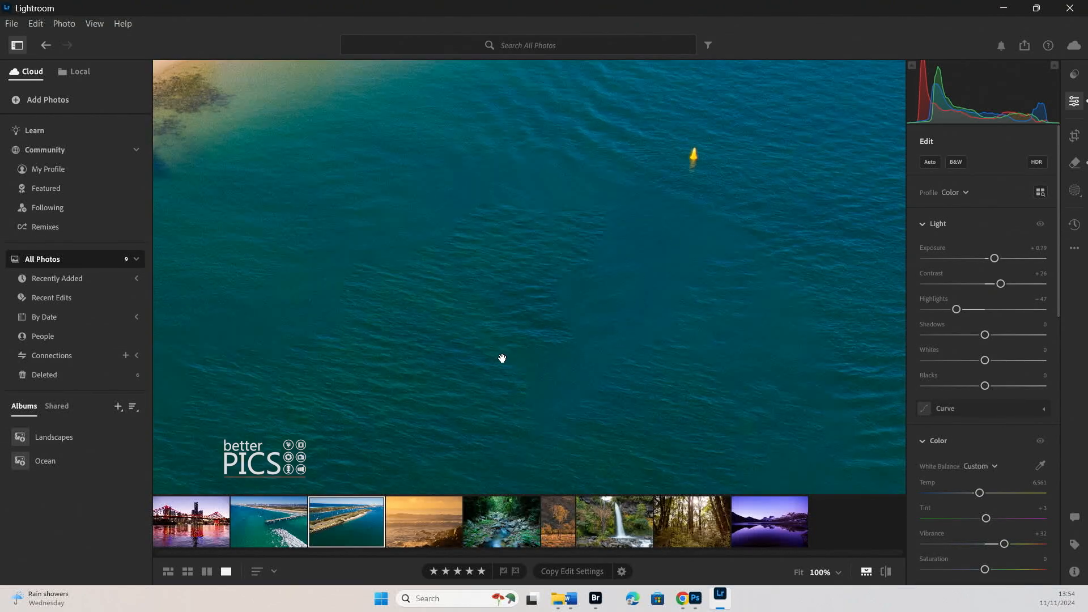
pyautogui.click(645, 313)
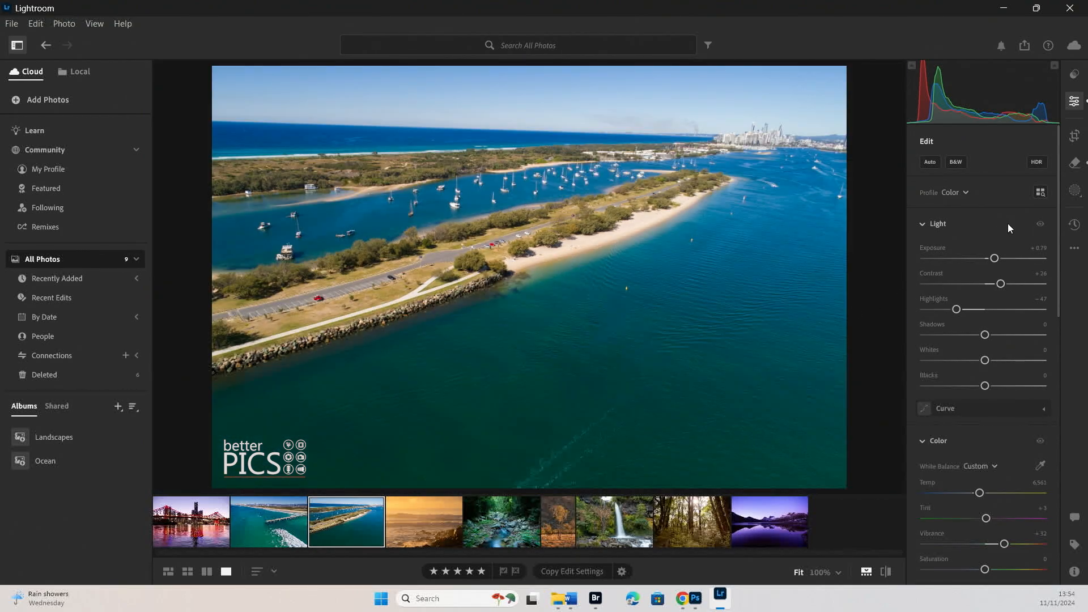
pyautogui.hotkey('ctrl', 'z')
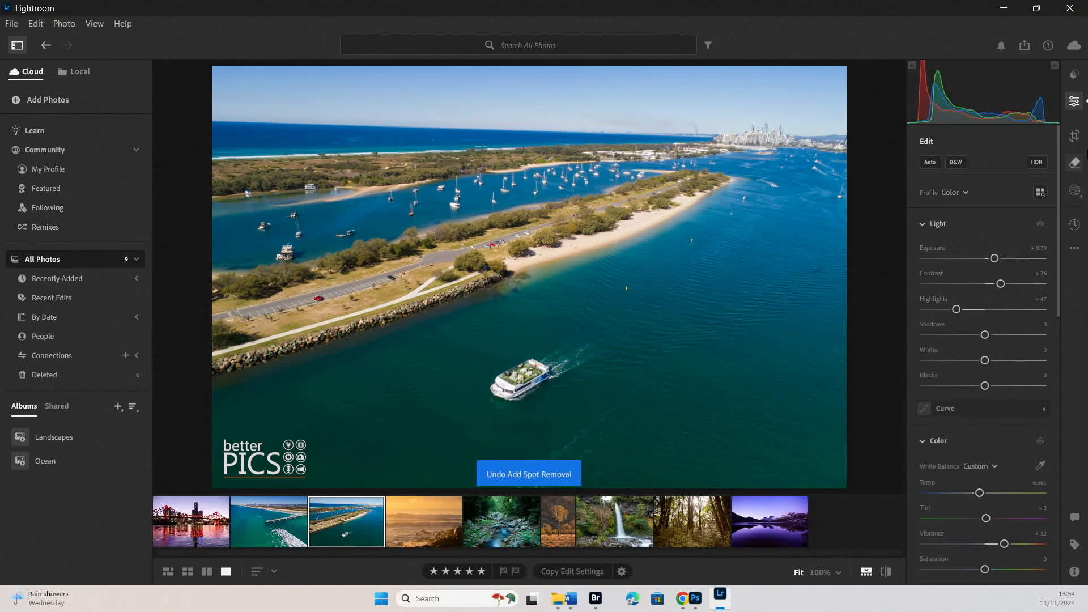
# Remove the white boat and its wake with the Remove tool using generative AI, and choose the third variation.
pyautogui.click(1075, 164)
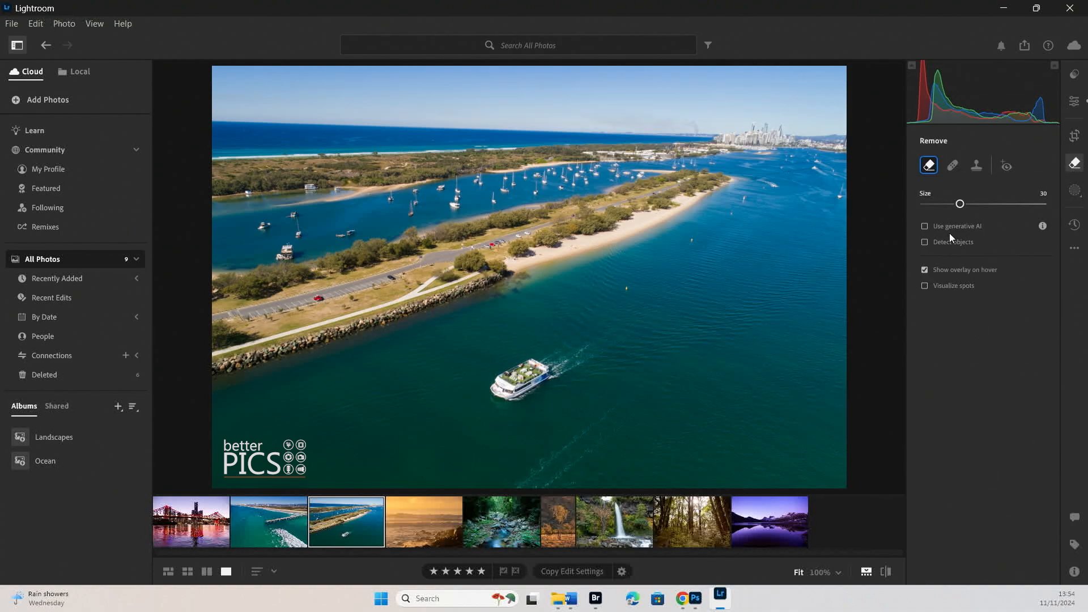
pyautogui.click(947, 226)
pyautogui.moveTo(489, 388)
pyautogui.mouseDown()
pyautogui.moveTo(582, 298)
pyautogui.moveTo(634, 319)
pyautogui.moveTo(655, 361)
pyautogui.moveTo(541, 390)
pyautogui.moveTo(575, 357)
pyautogui.moveTo(573, 367)
pyautogui.mouseUp()
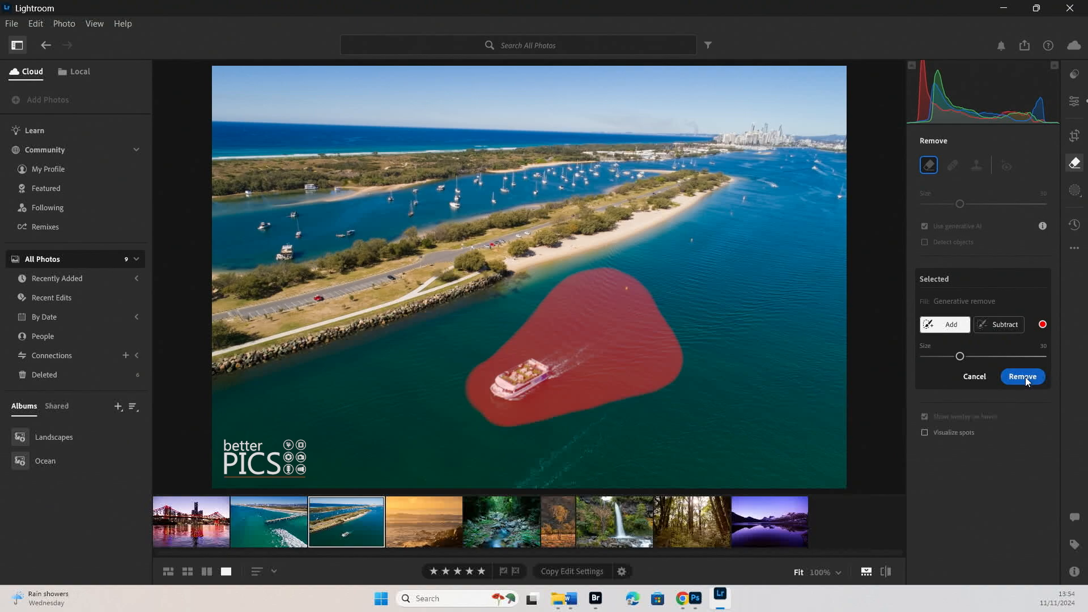
pyautogui.click(1038, 376)
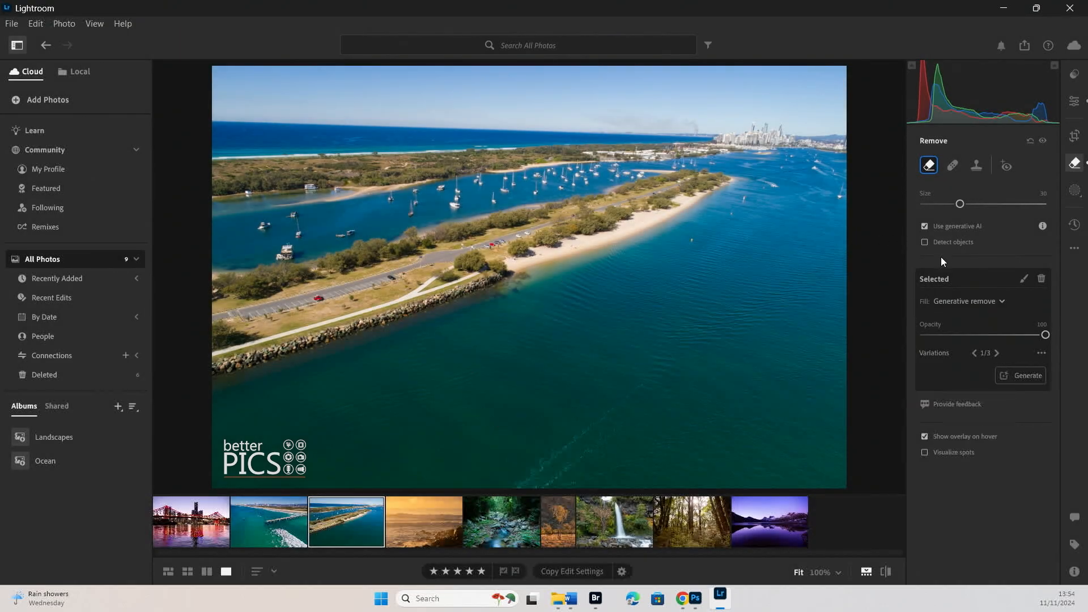
pyautogui.click(997, 353)
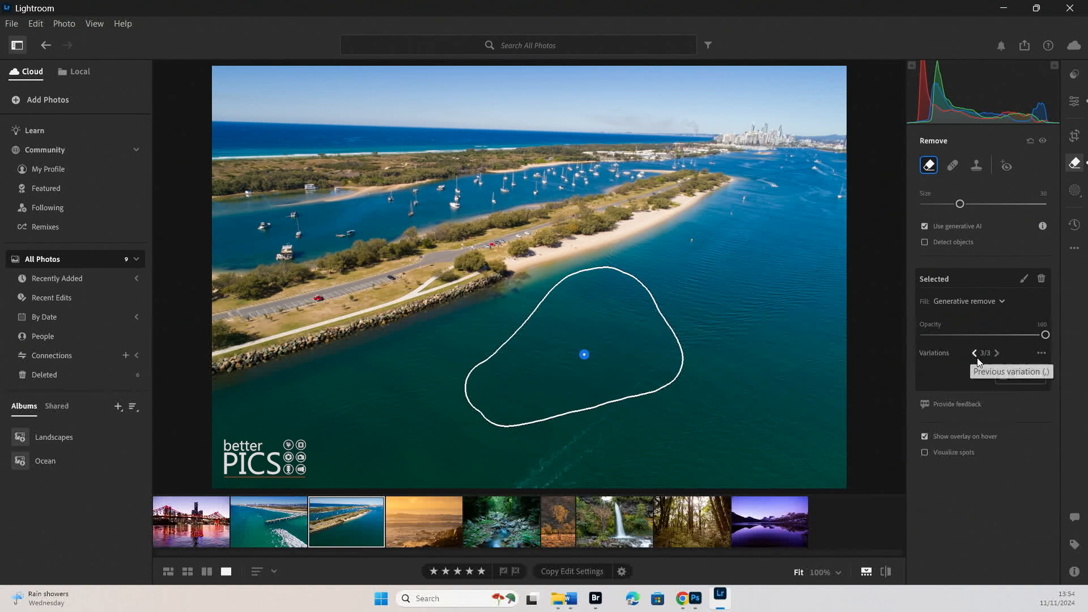
# Leave the Remove tool and examine the generated water at 100%, comparing its ripples and color with the surrounding water.
pyautogui.click(1075, 102)
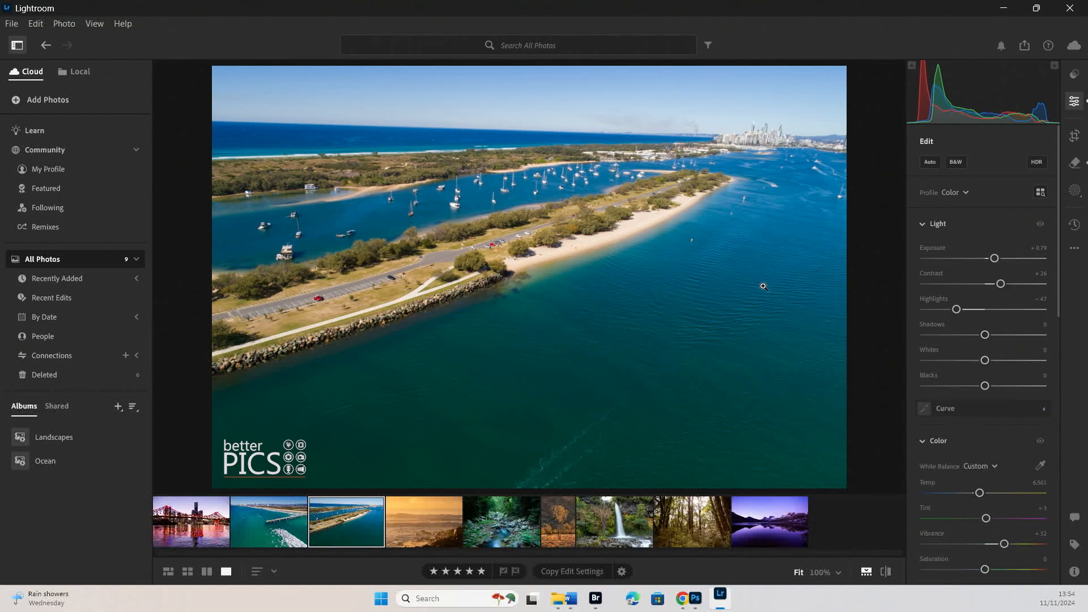
pyautogui.click(580, 352)
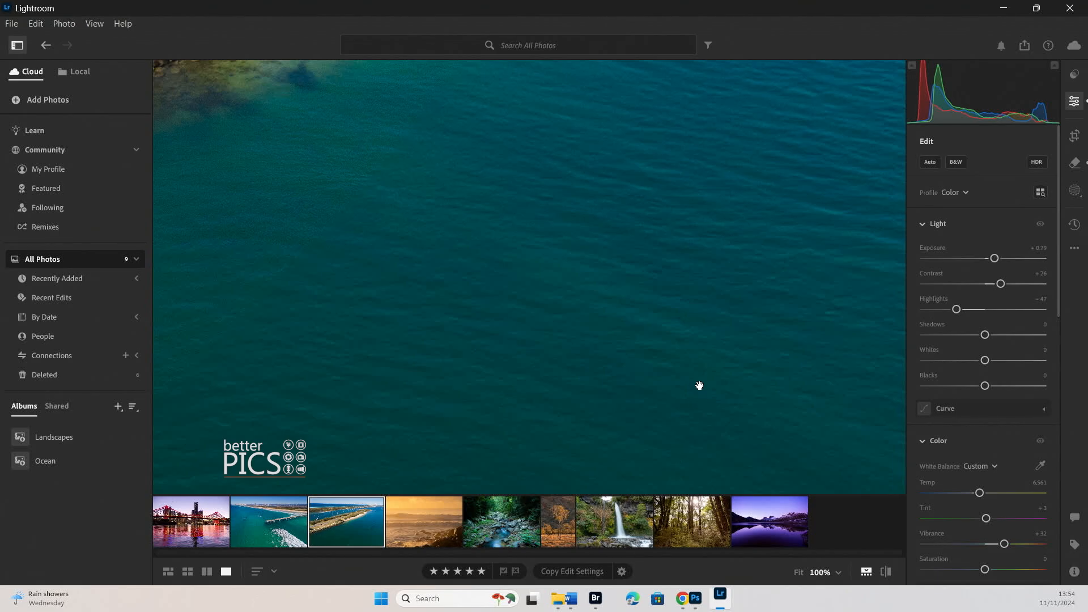
pyautogui.click(729, 247)
pyautogui.click(604, 383)
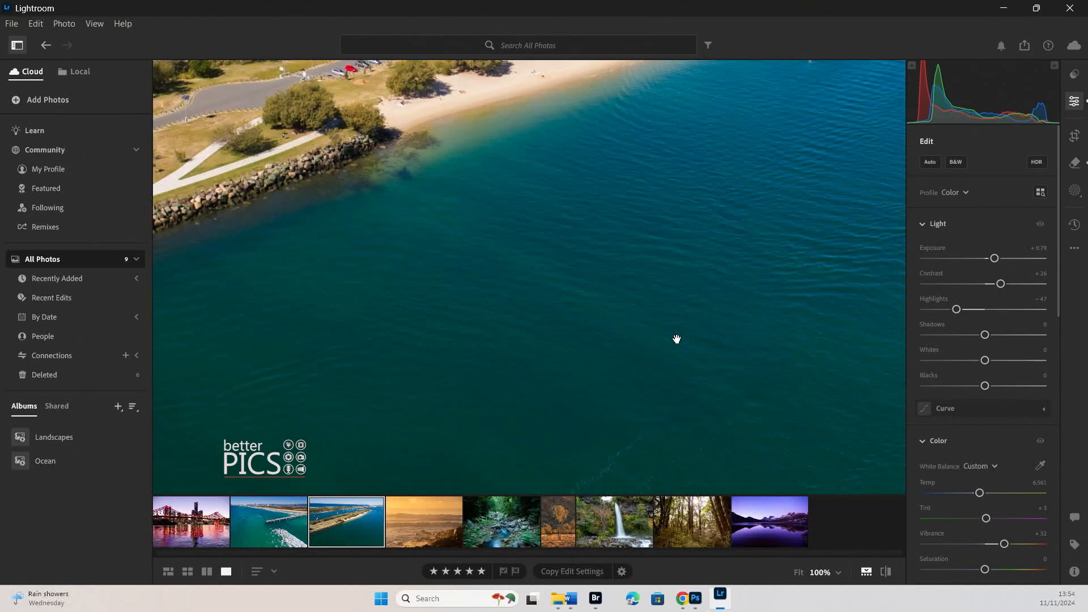
pyautogui.click(697, 247)
pyautogui.click(634, 311)
pyautogui.moveTo(670, 228); pyautogui.dragTo(508, 511)
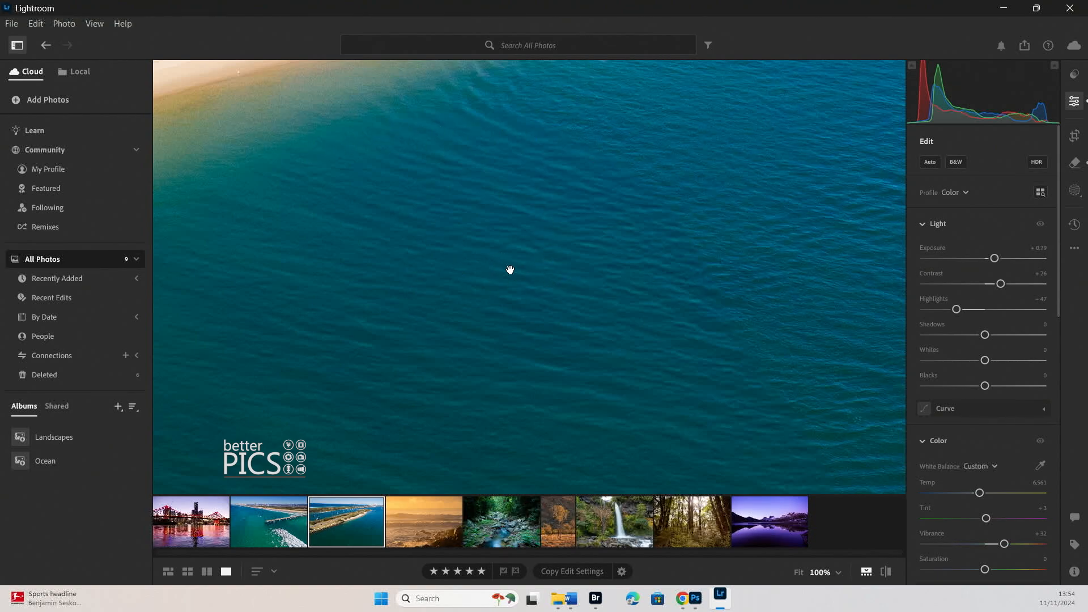
pyautogui.click(571, 259)
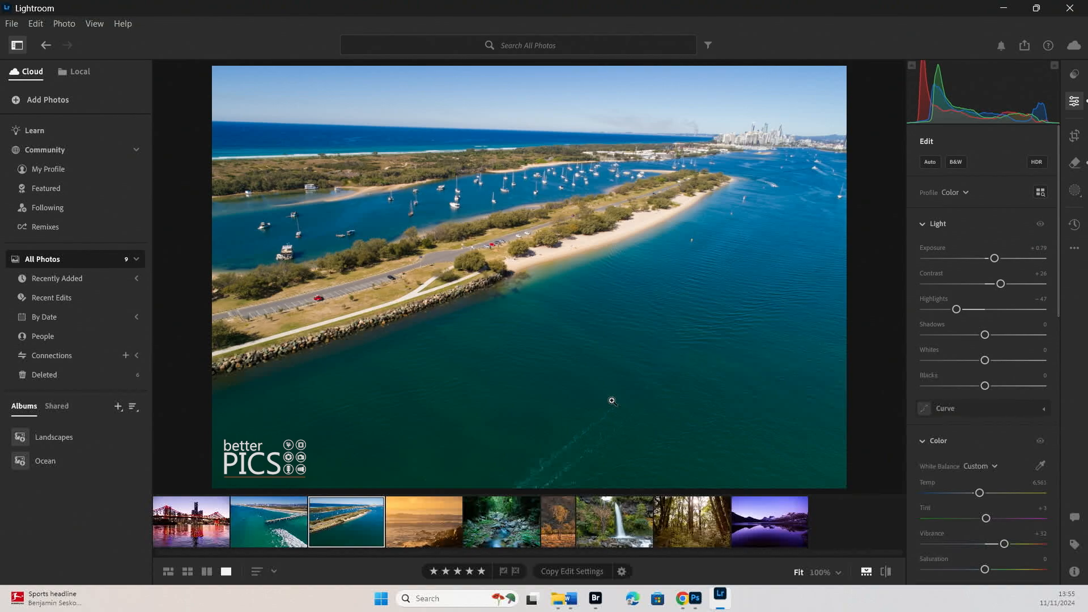
# Return to the Remove tool and undo the variation change and the generative boat removal.
pyautogui.click(1075, 163)
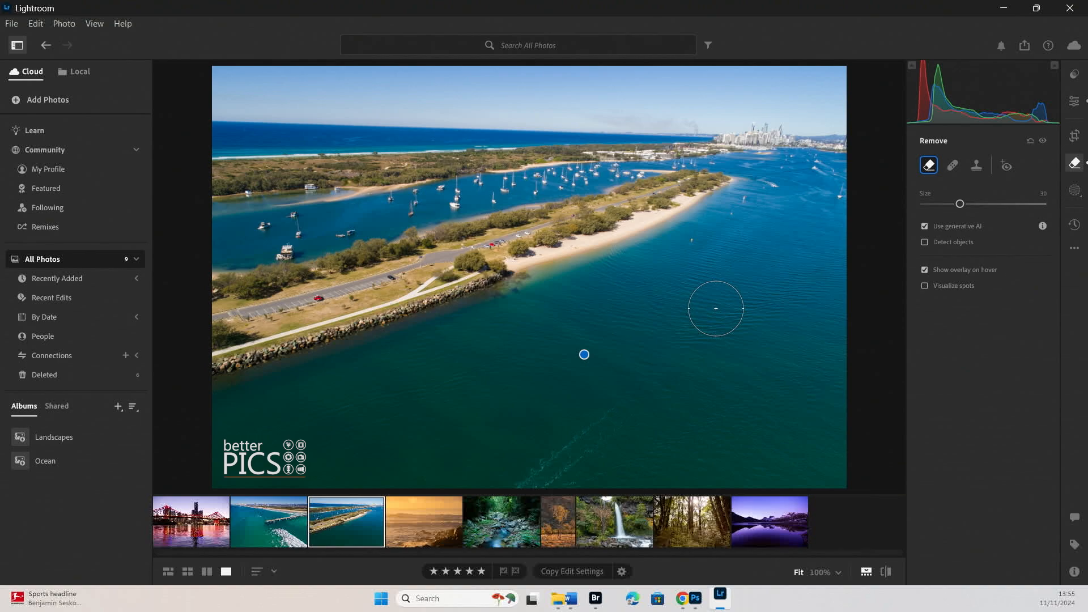
pyautogui.hotkey('ctrl', 'z')
pyautogui.hotkey('ctrl', 'z')
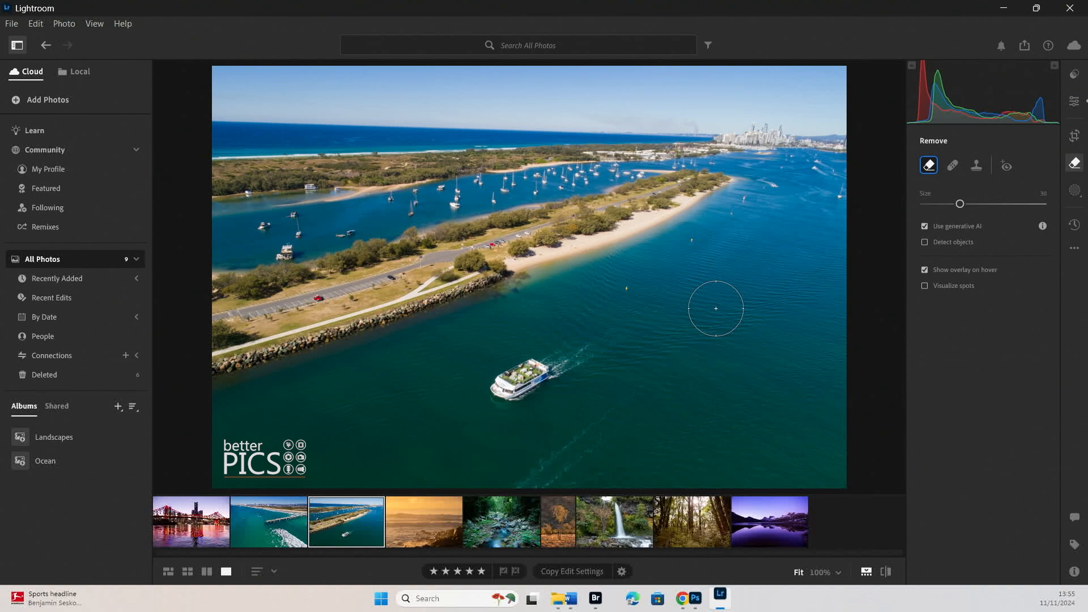